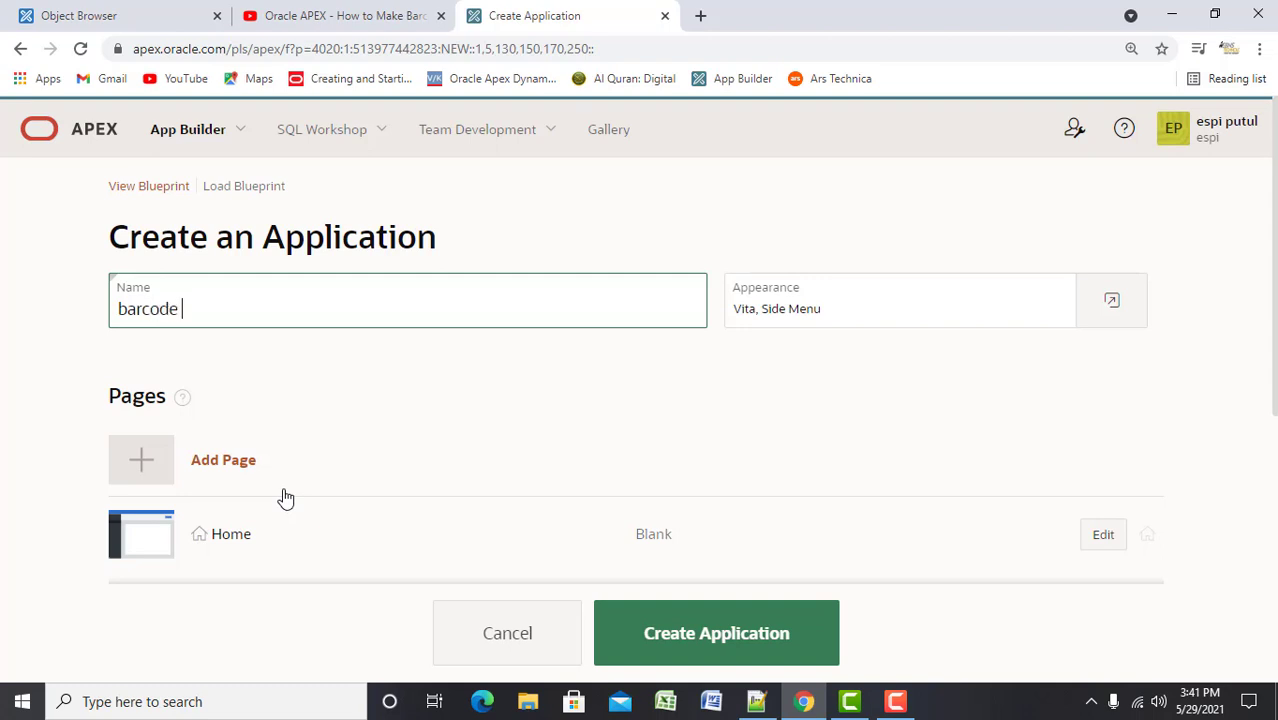
Finish naming the new application 'barcode generate' and create it.
{"action": "type", "text": "nerate"}
{"action": "scroll", "coordinate": [600, 560], "scroll_direction": "down", "scroll_amount": 2}
{"action": "left_click", "coordinate": [700, 620]}
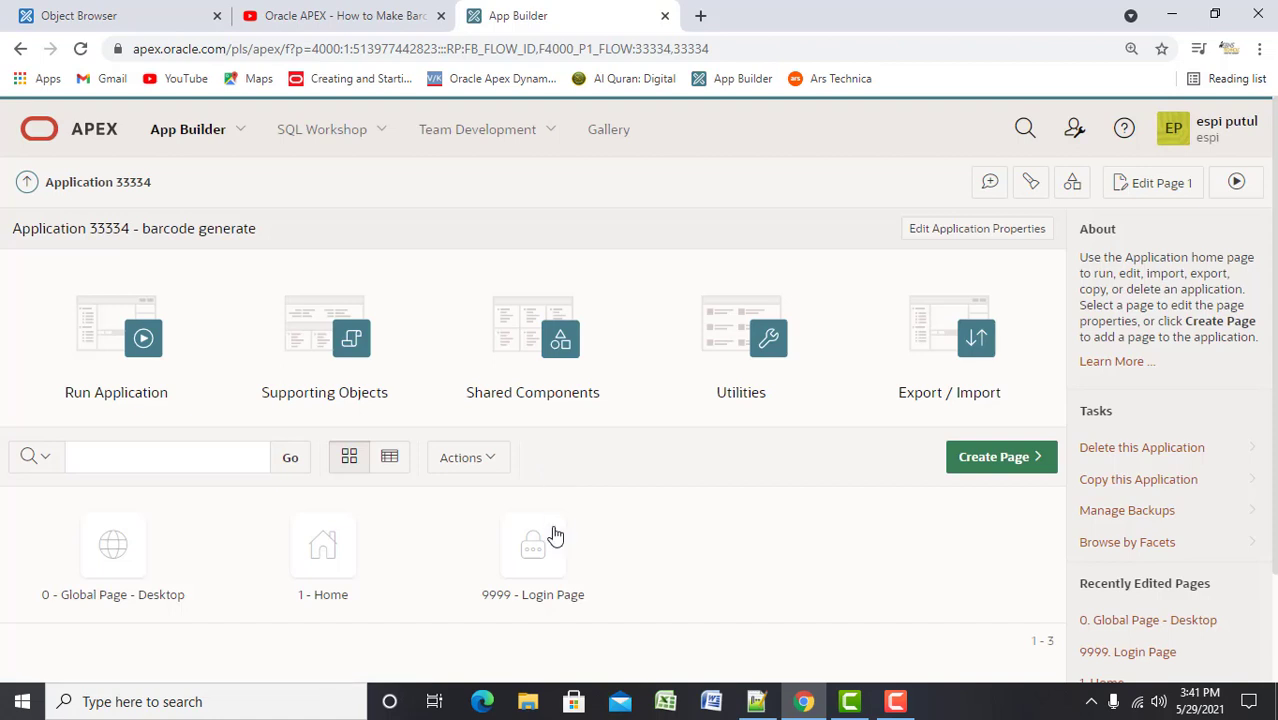
Create blank page 2 named 'Barcode' with a new navigation menu entry.
{"action": "left_click", "coordinate": [981, 460]}
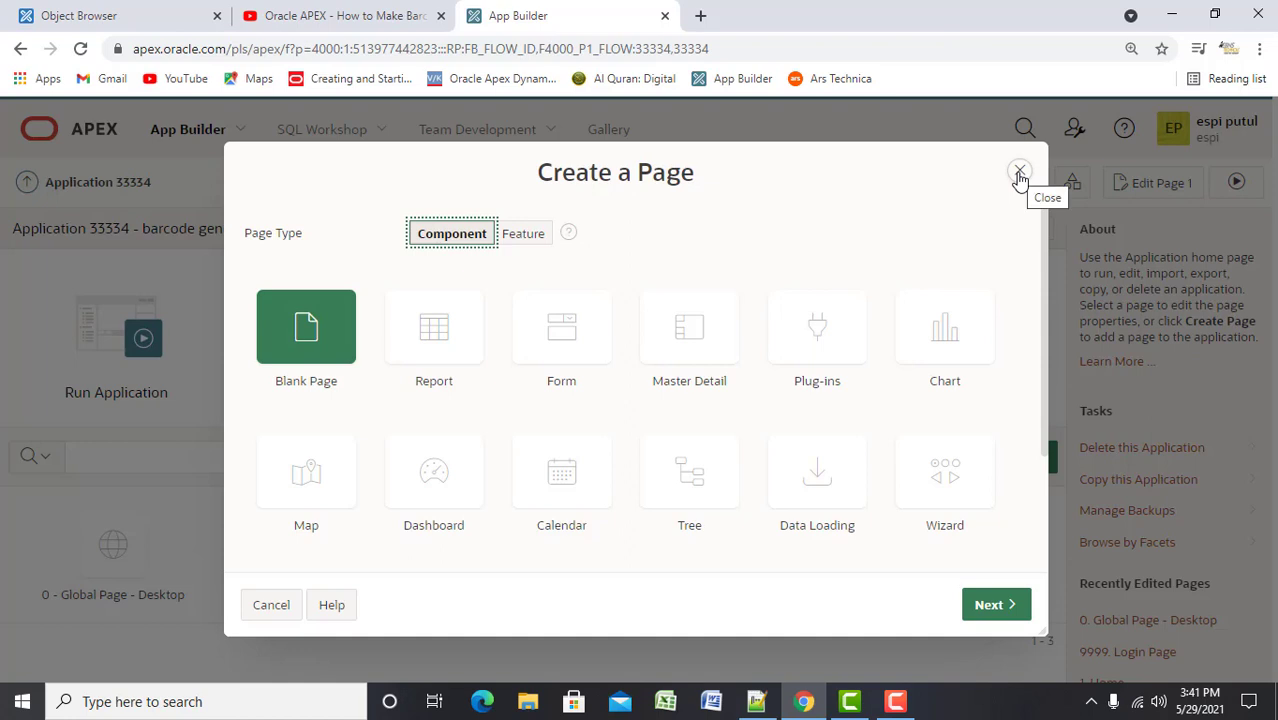
{"action": "left_click", "coordinate": [992, 604]}
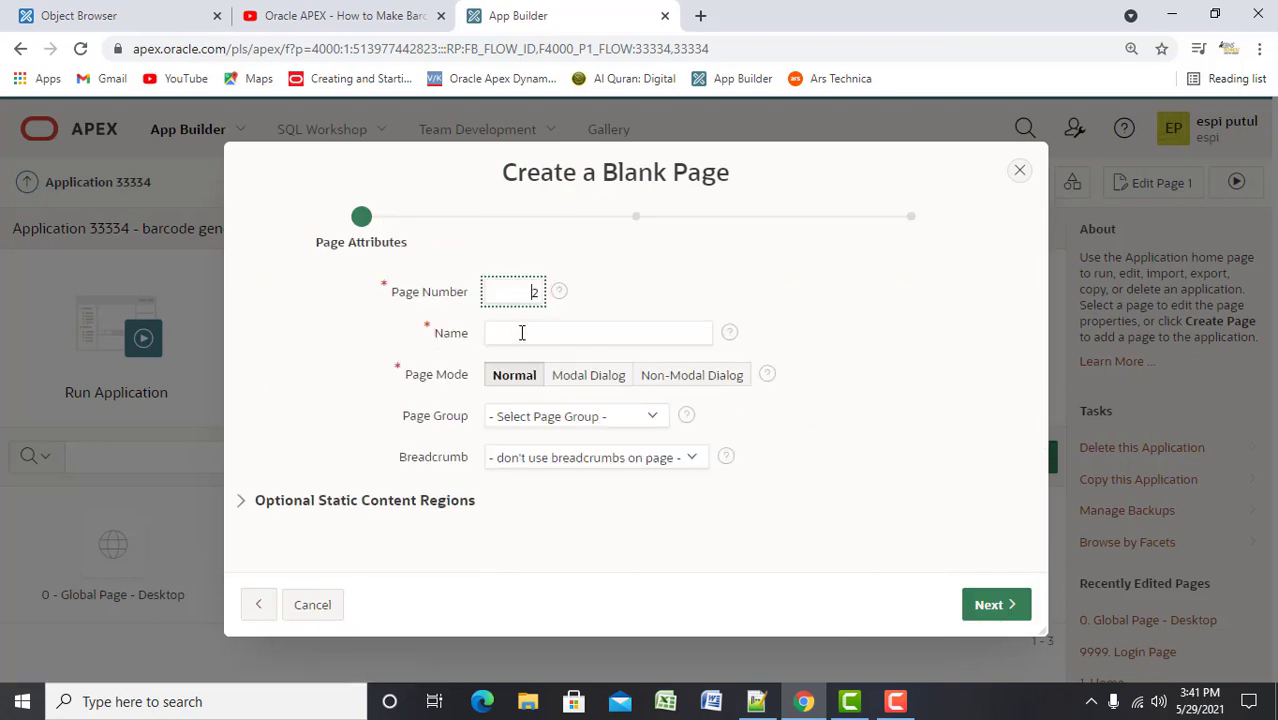
{"action": "left_click", "coordinate": [521, 333]}
{"action": "type", "text": "Barcode"}
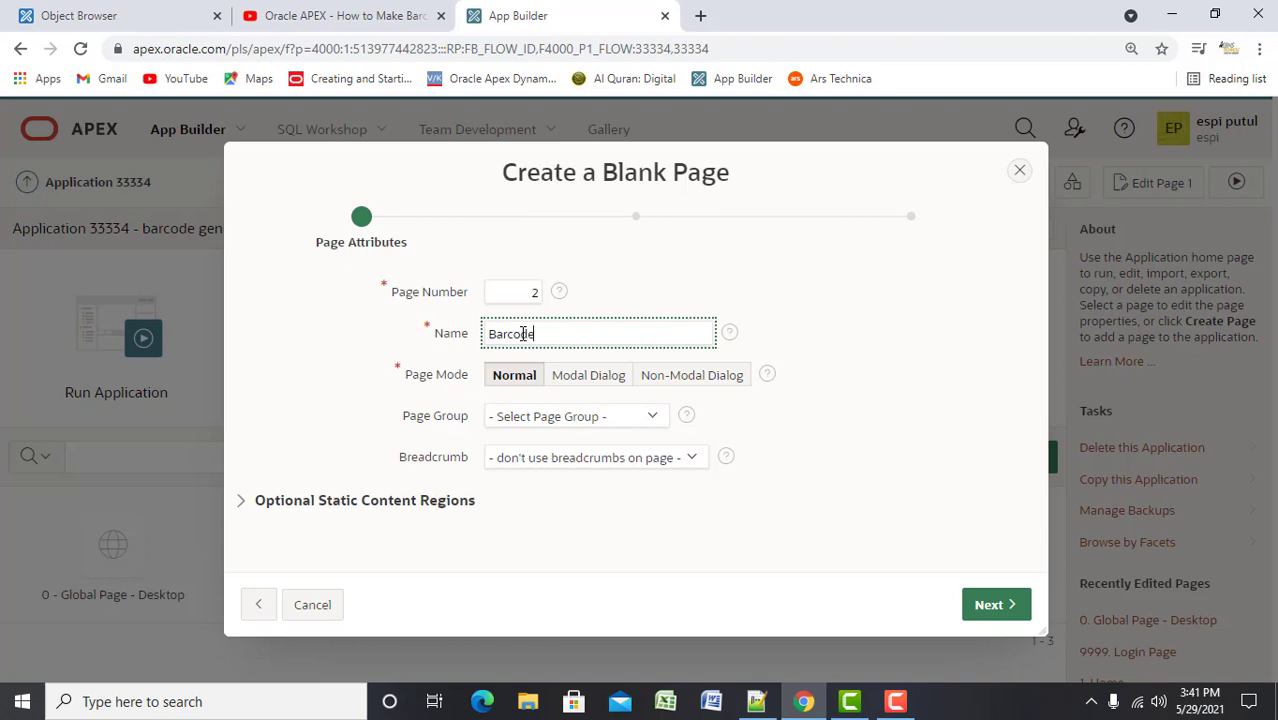
{"action": "left_click", "coordinate": [1005, 604]}
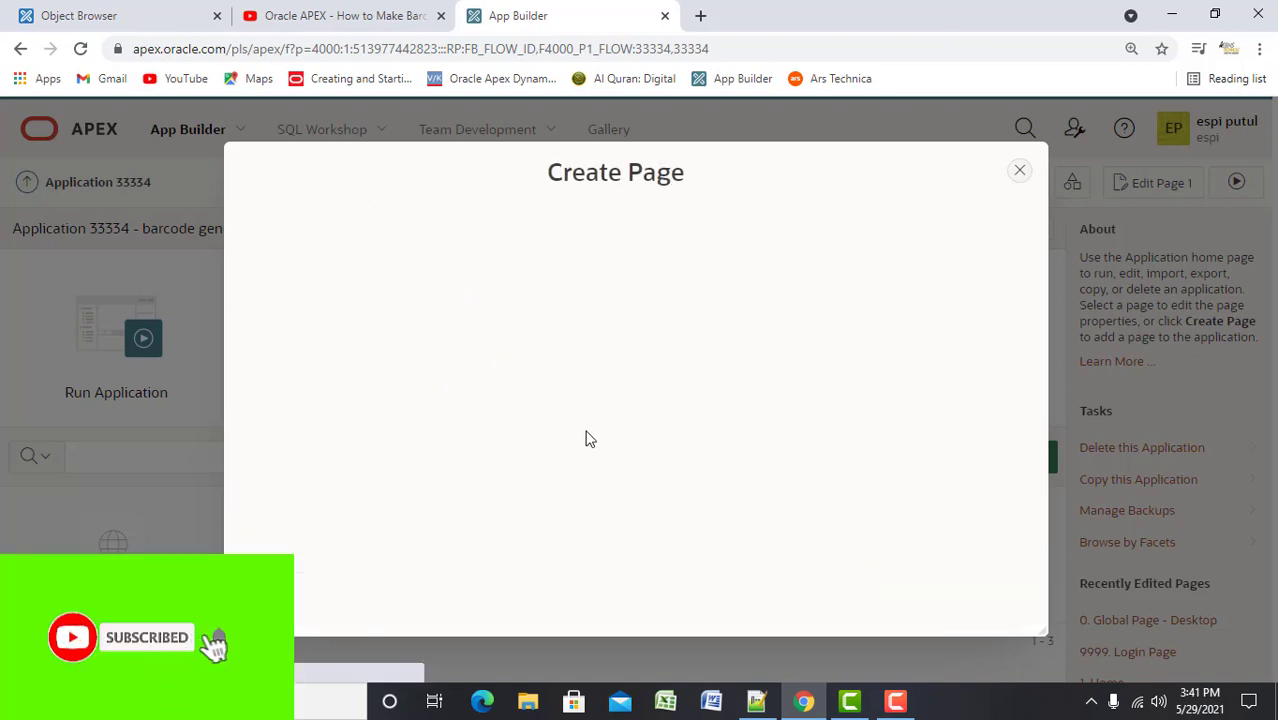
{"action": "left_click", "coordinate": [514, 314]}
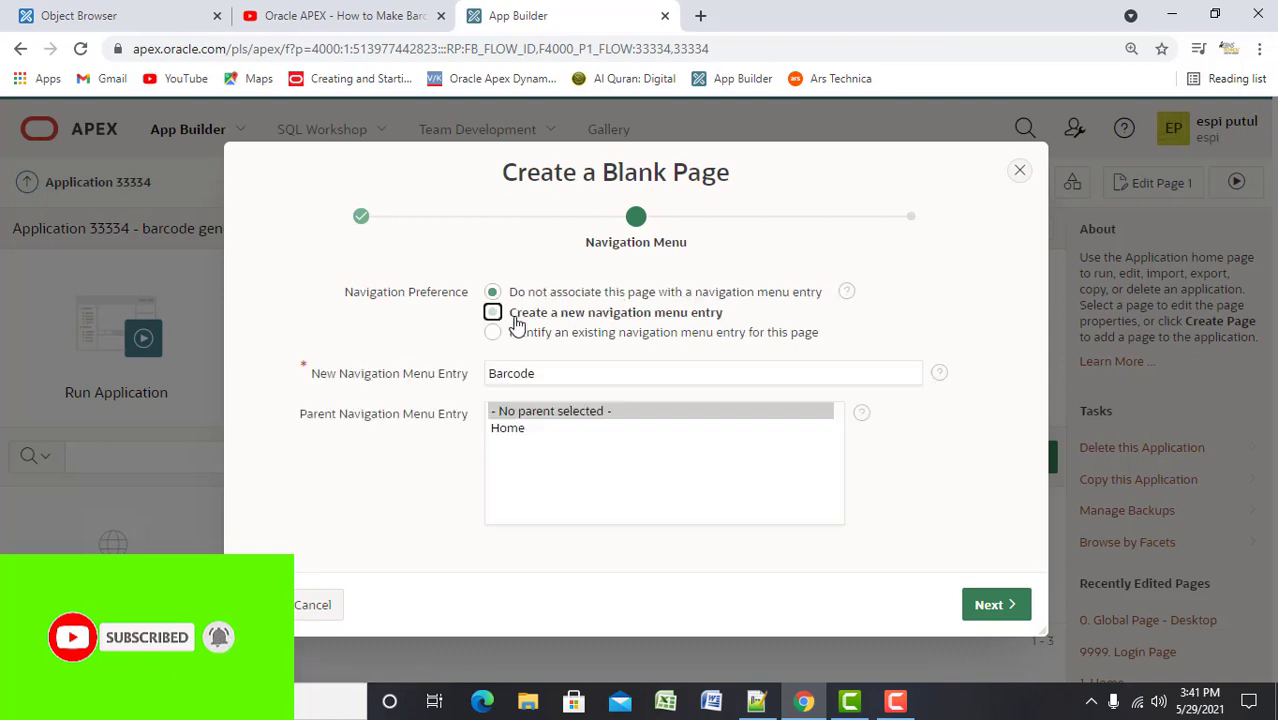
{"action": "left_click", "coordinate": [986, 606]}
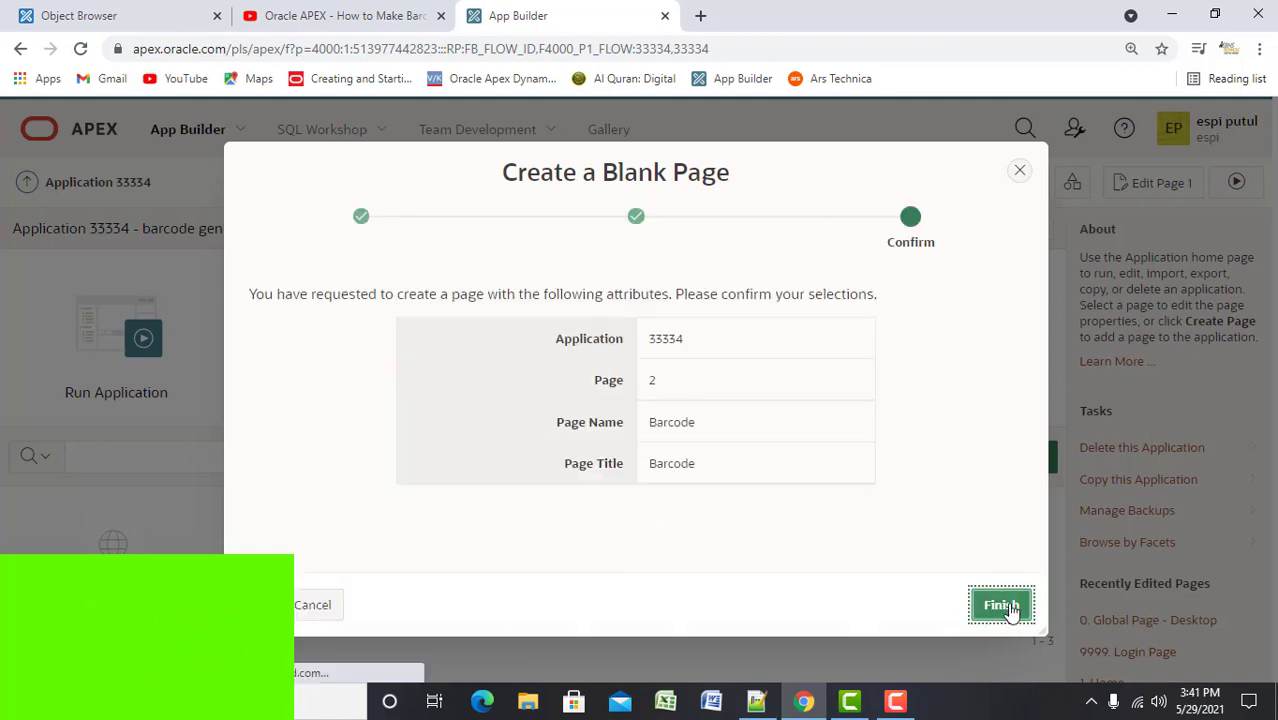
{"action": "left_click", "coordinate": [1003, 606]}
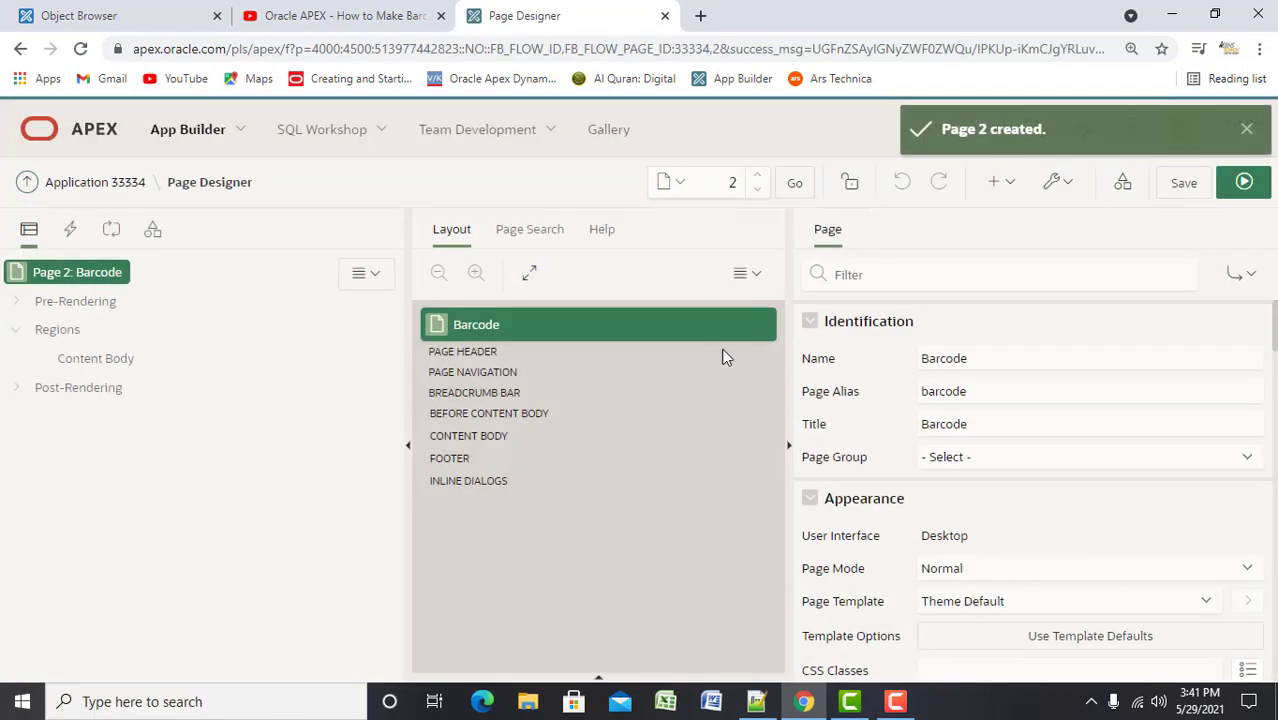
Add a new region titled 'barcode' to the Barcode page.
{"action": "right_click", "coordinate": [46, 332]}
{"action": "left_click", "coordinate": [71, 354]}
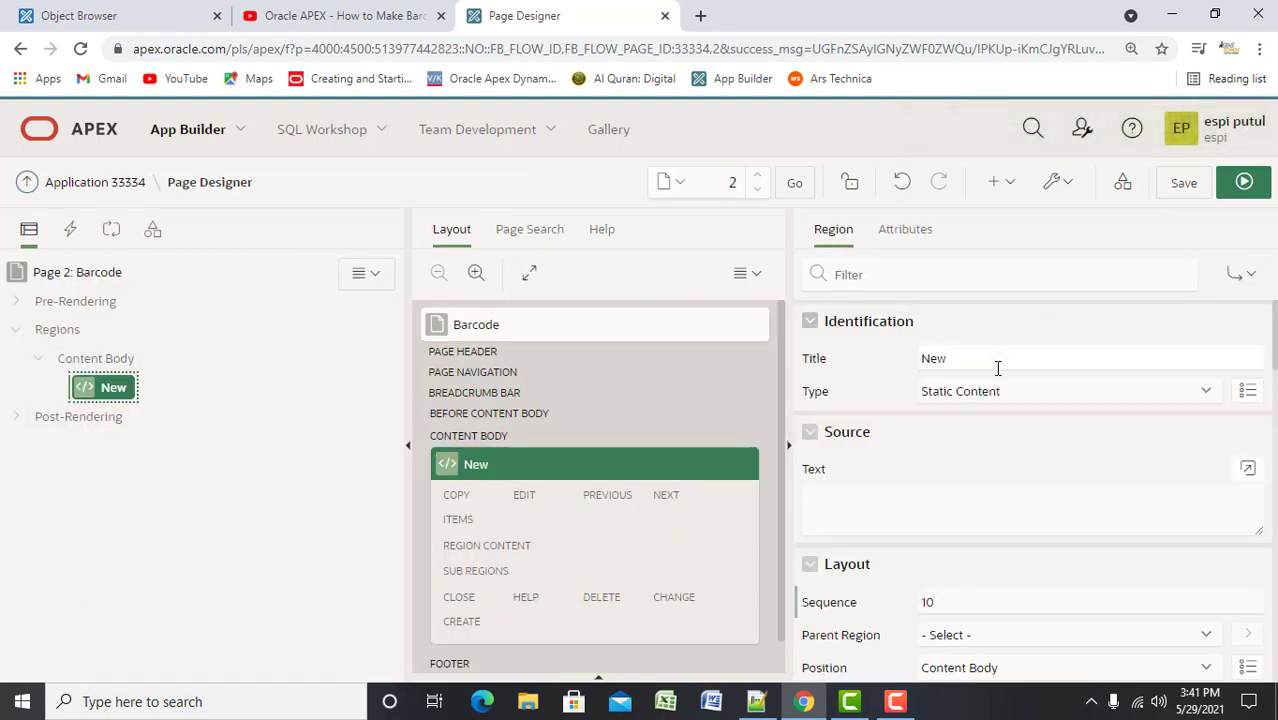
{"action": "type", "text": "barcode"}
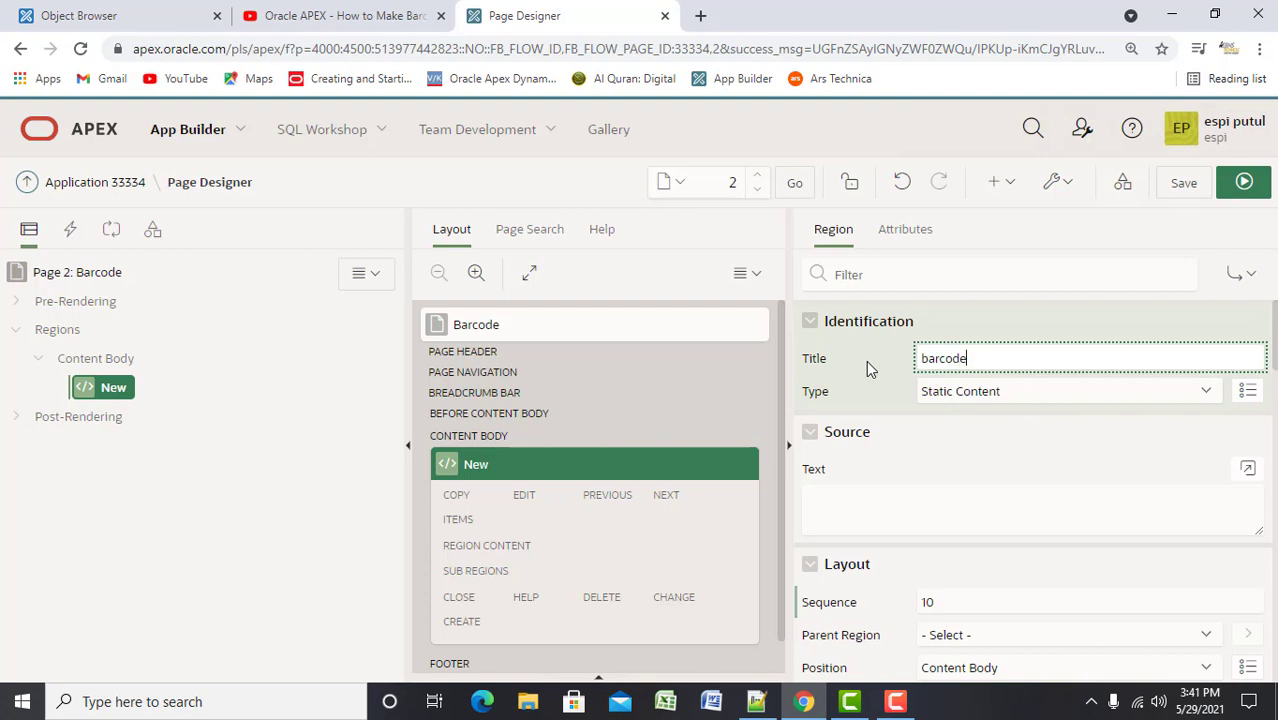
{"action": "left_click", "coordinate": [1183, 185]}
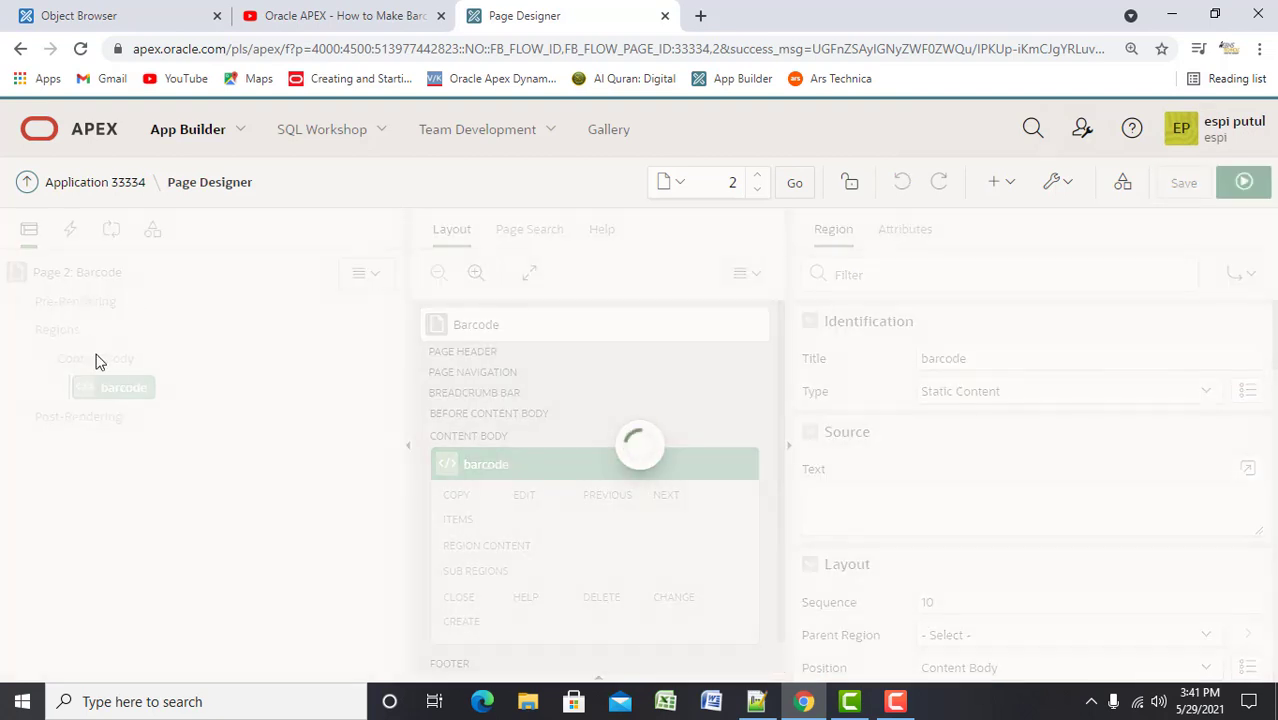
Add text item P2_QTY to the barcode region and duplicate it as P2_QTY_1.
{"action": "right_click", "coordinate": [100, 387]}
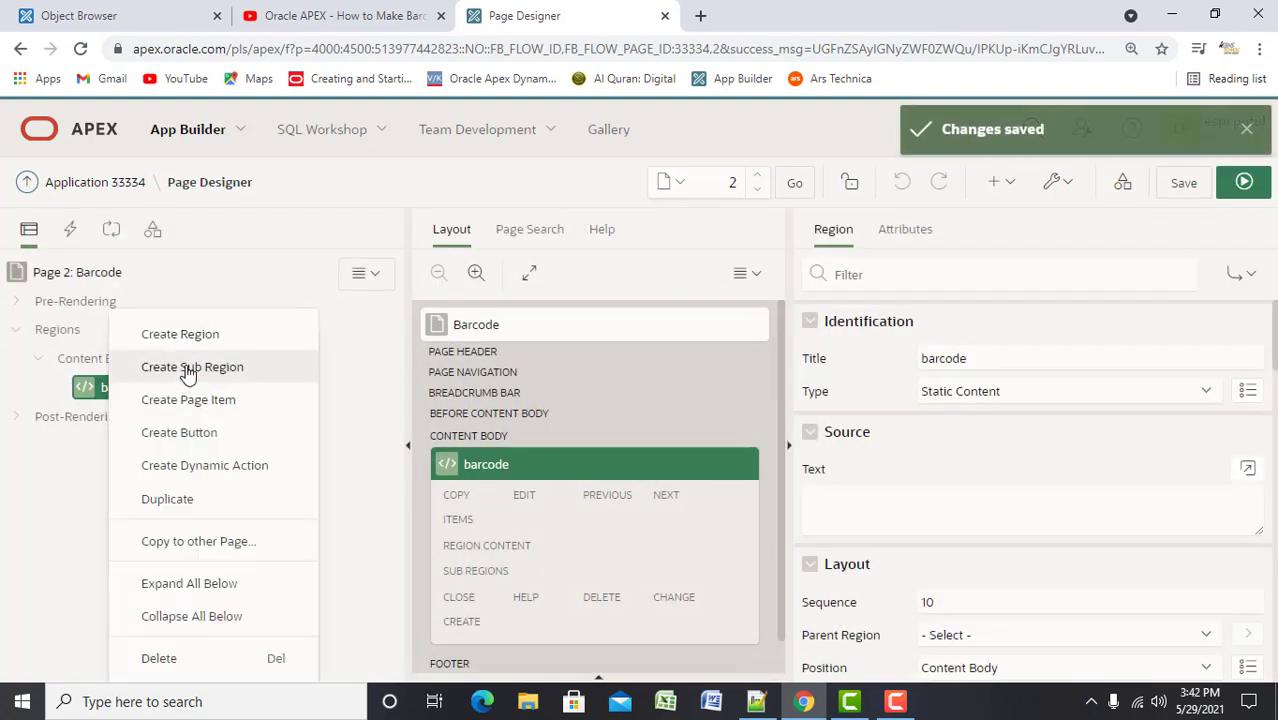
{"action": "left_click", "coordinate": [200, 402]}
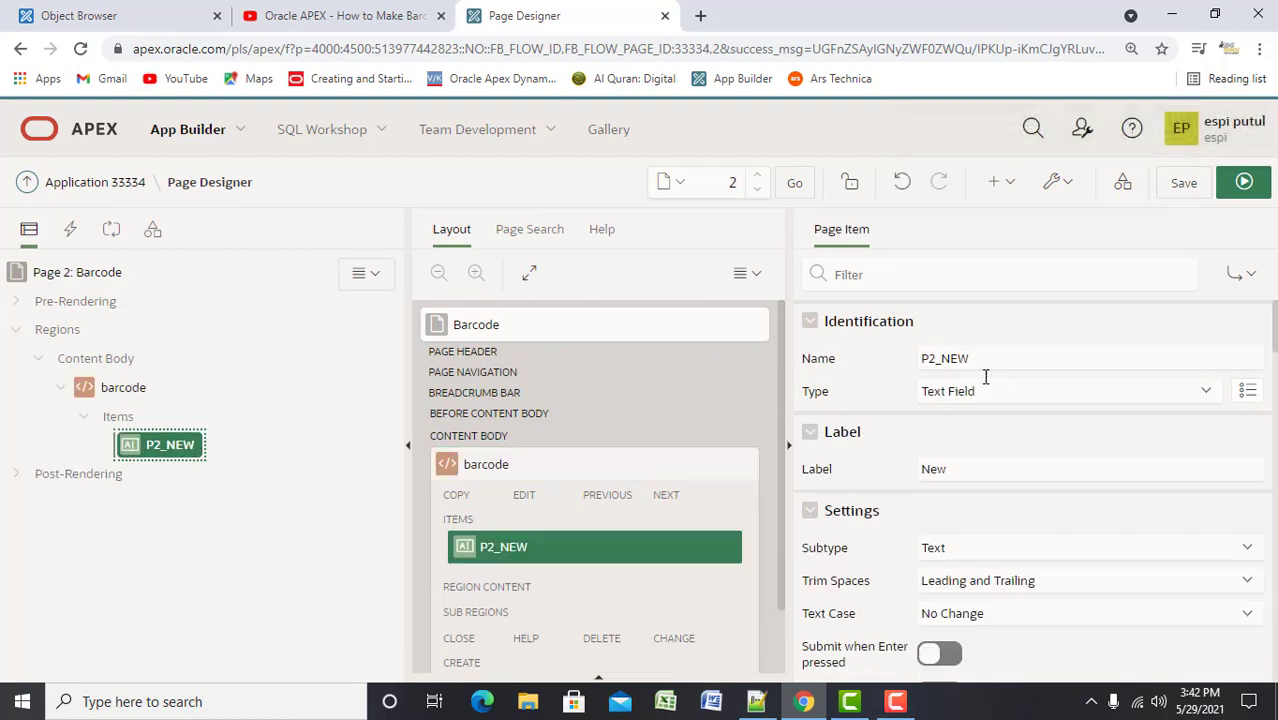
{"action": "left_click_drag", "start_coordinate": [942, 363], "coordinate": [1024, 364]}
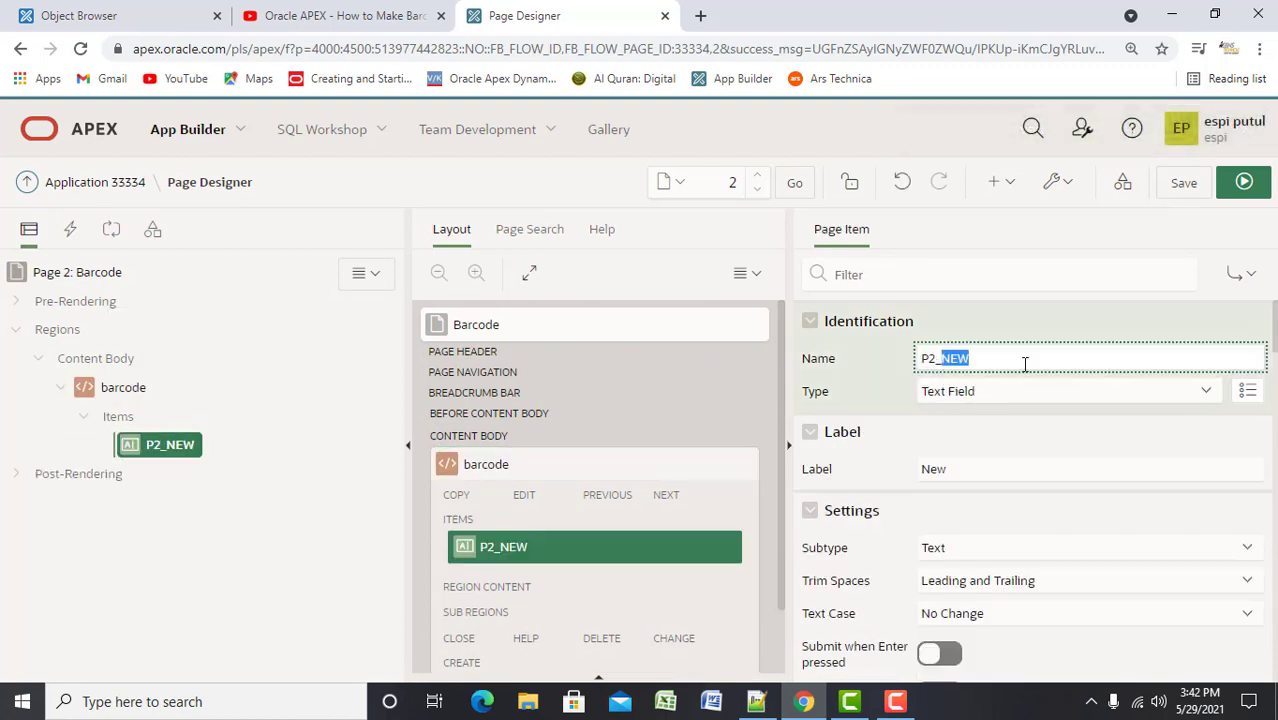
{"action": "key", "text": "BackSpace"}
{"action": "type", "text": "QTY"}
{"action": "right_click", "coordinate": [156, 444]}
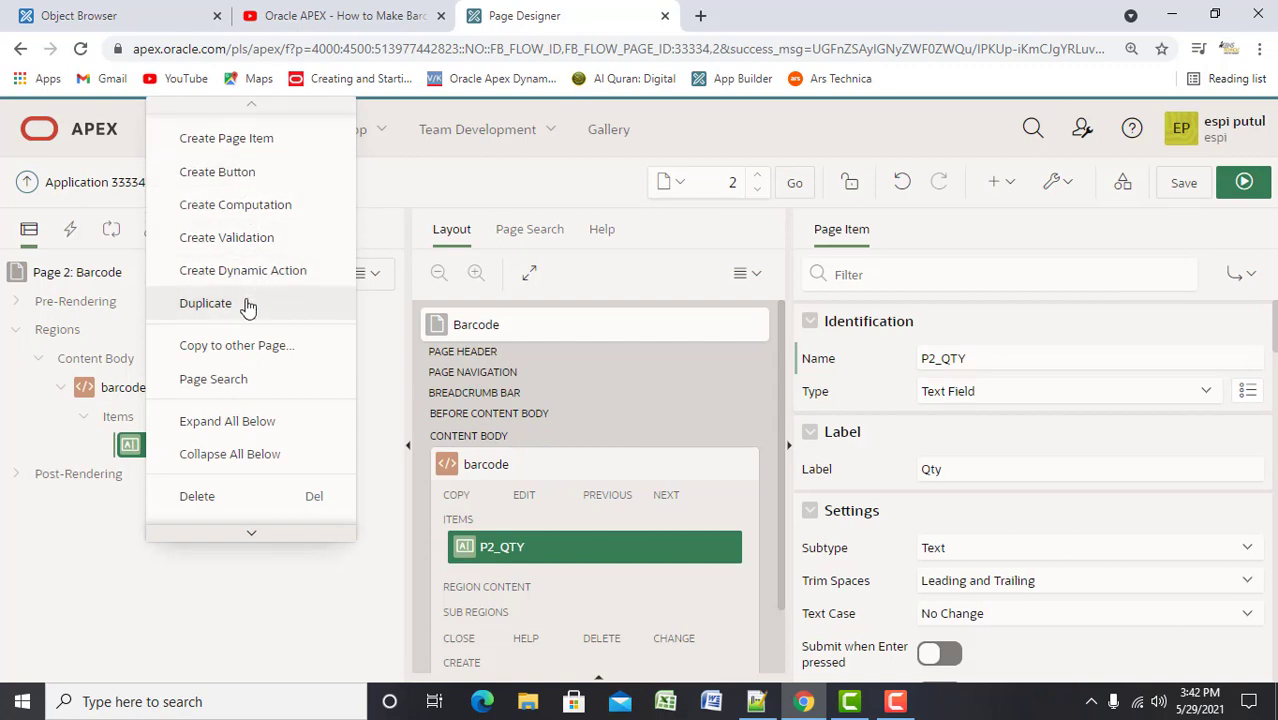
{"action": "left_click", "coordinate": [245, 303]}
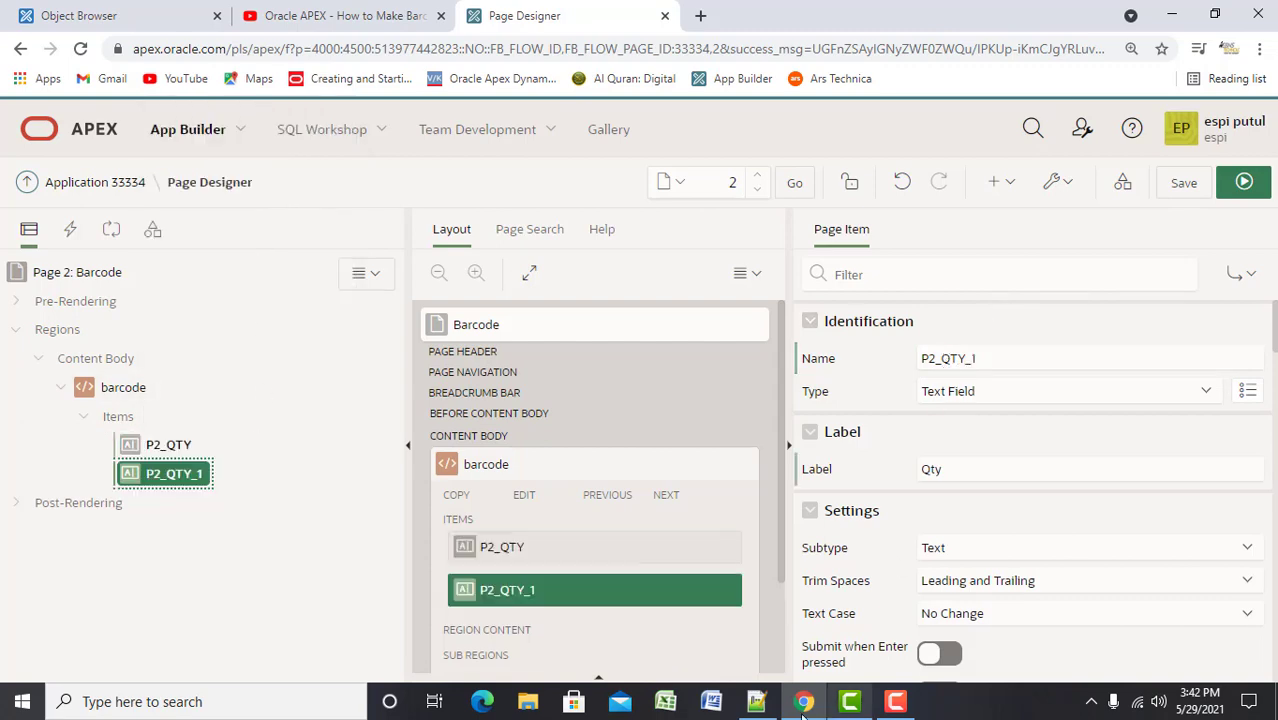
{"action": "left_click", "coordinate": [766, 706]}
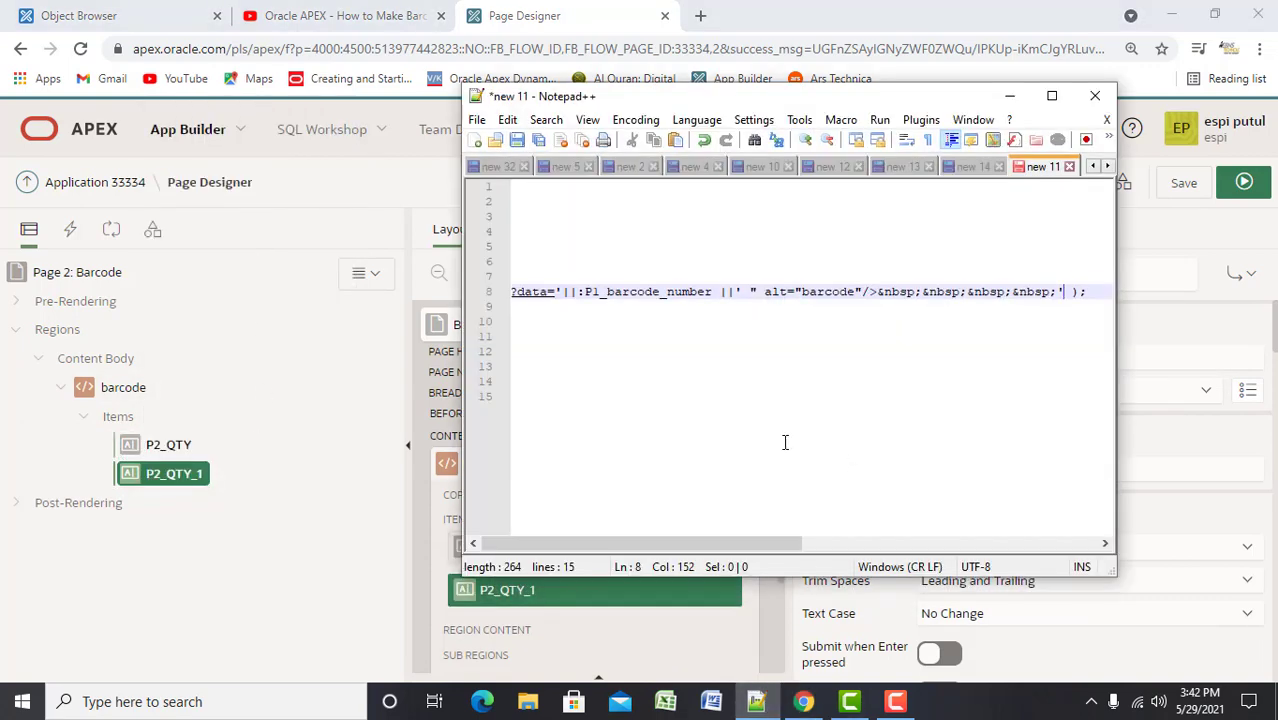
Change p1_qty to p2_qty and :P1_barcode_number to :P2_barcode_number in the barcode code.
{"action": "left_click_drag", "start_coordinate": [750, 545], "coordinate": [531, 540]}
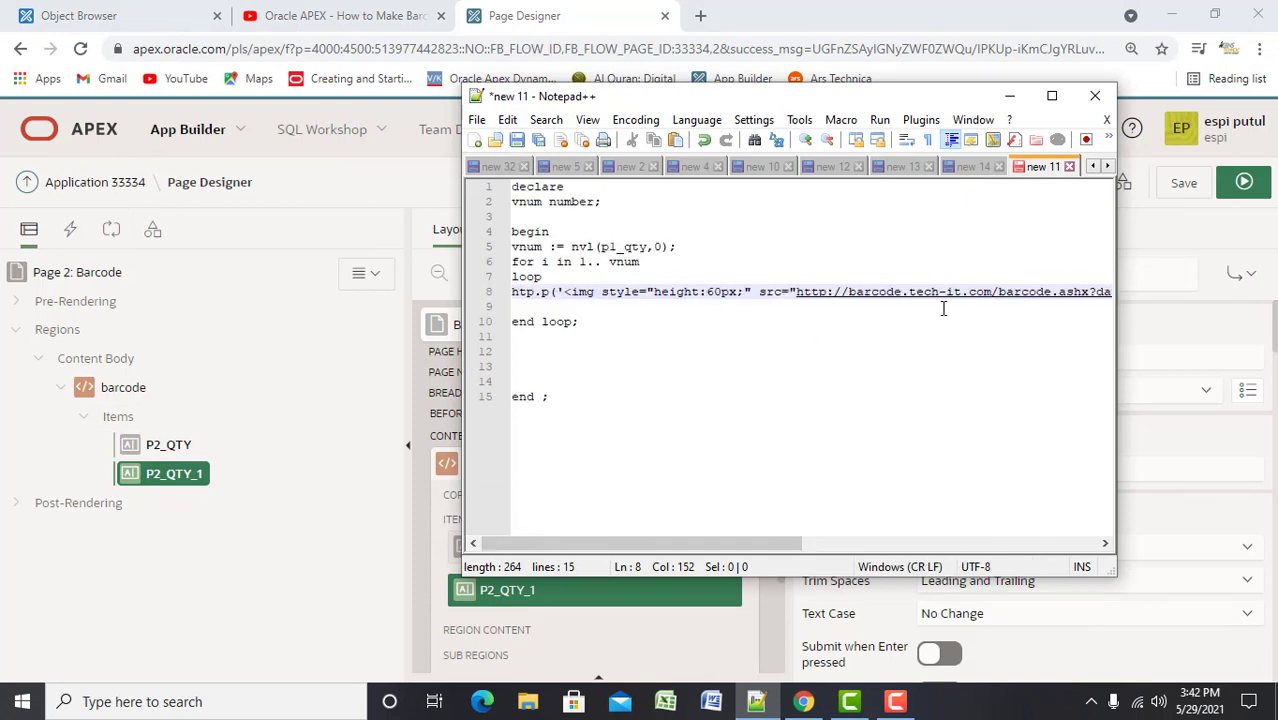
{"action": "left_click", "coordinate": [614, 247]}
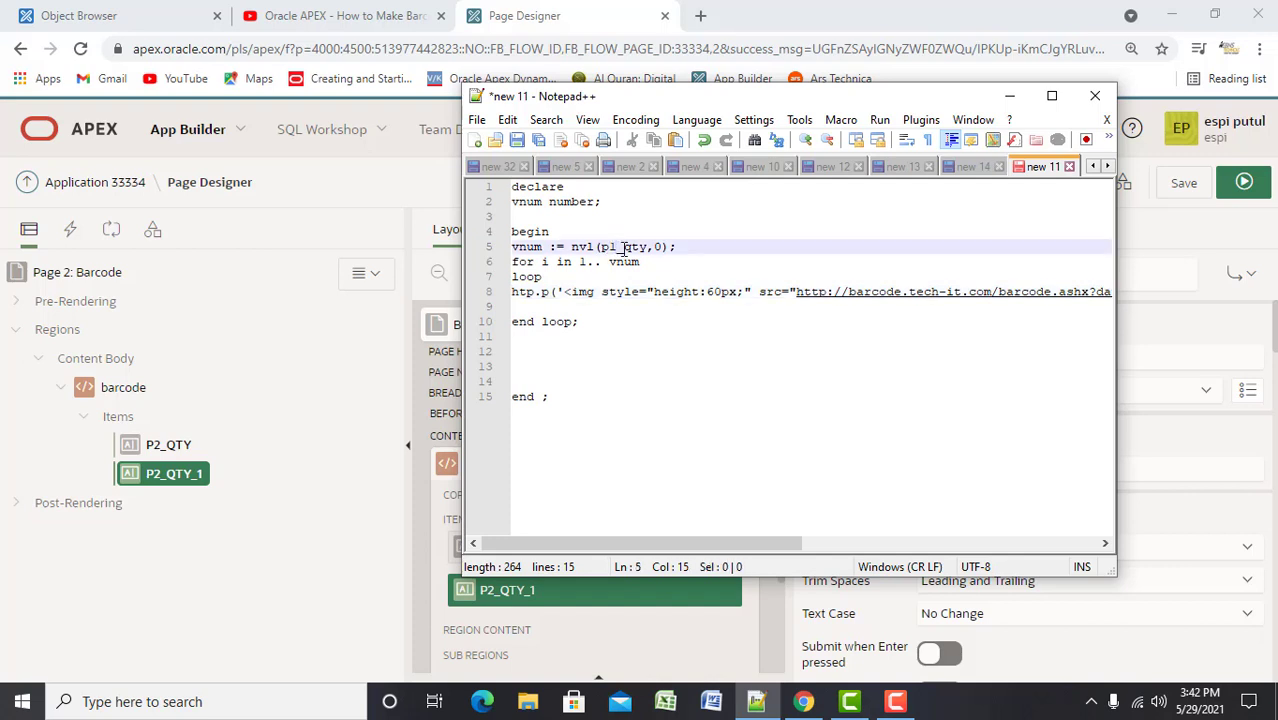
{"action": "key", "text": "BackSpace"}
{"action": "type", "text": "2"}
{"action": "left_click_drag", "start_coordinate": [697, 543], "coordinate": [945, 572]}
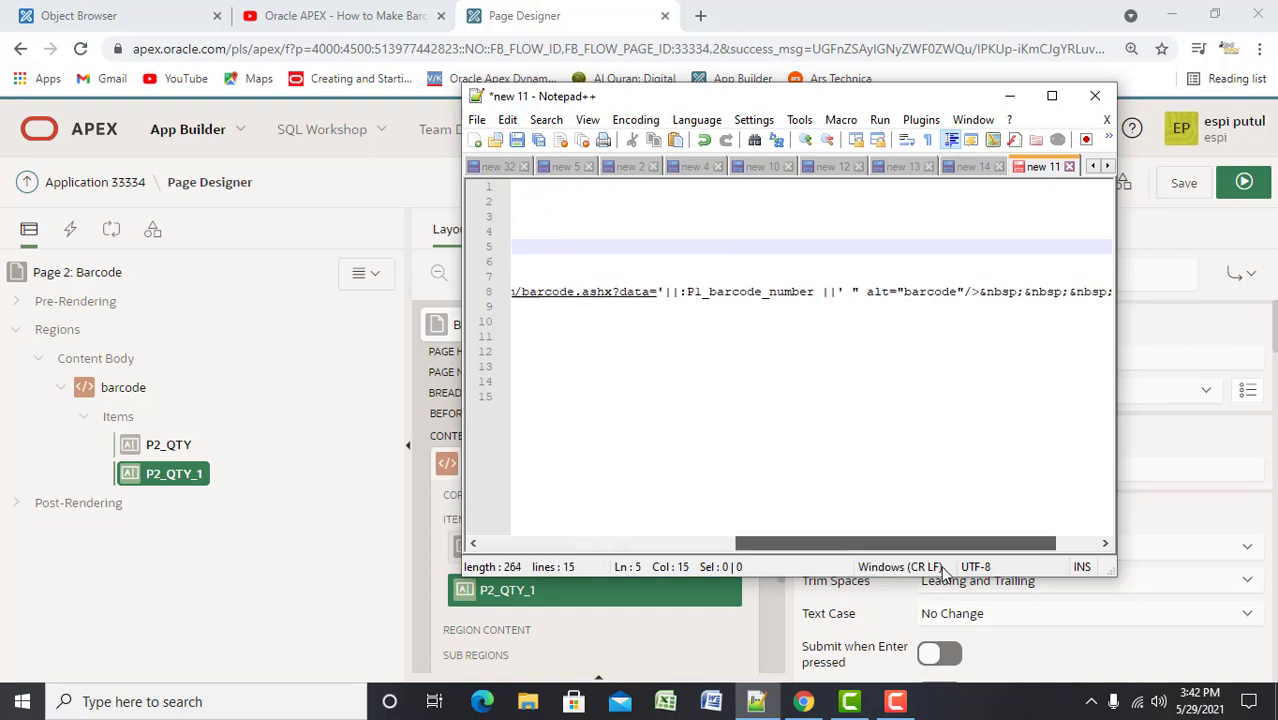
{"action": "left_click", "coordinate": [704, 291]}
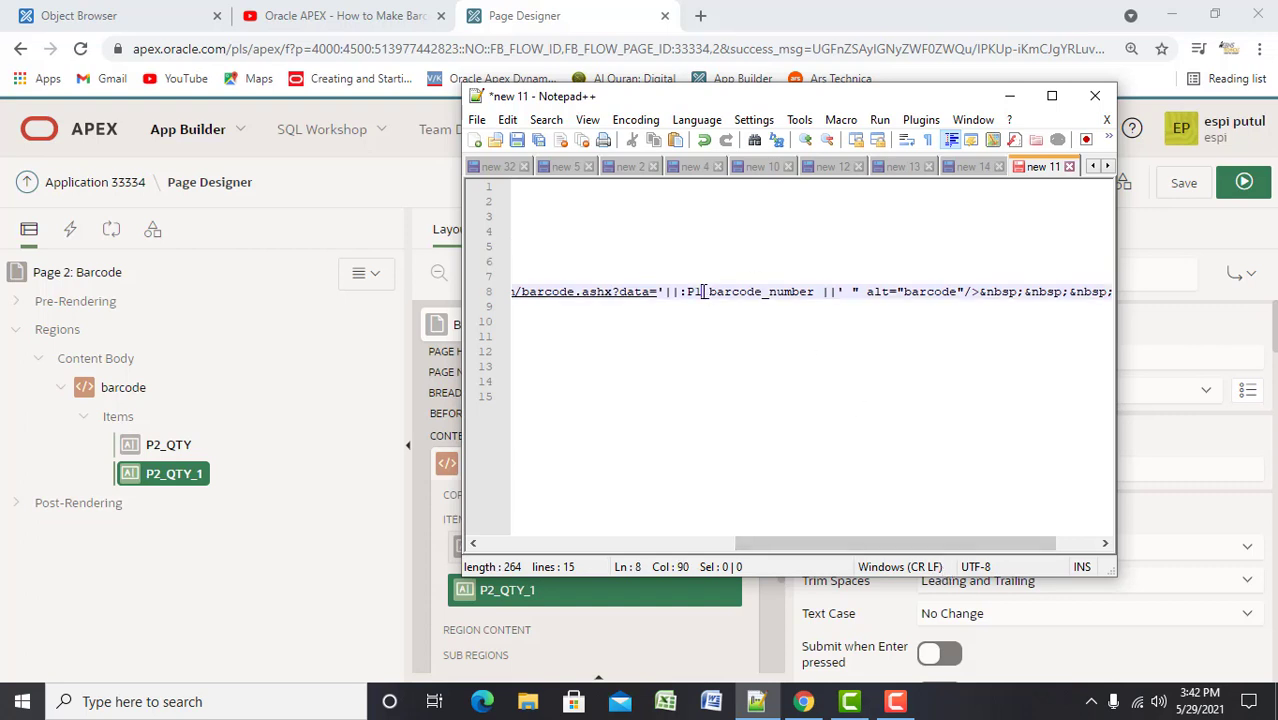
{"action": "key", "text": "BackSpace"}
{"action": "type", "text": "2"}
{"action": "left_click_drag", "start_coordinate": [709, 291], "coordinate": [814, 293]}
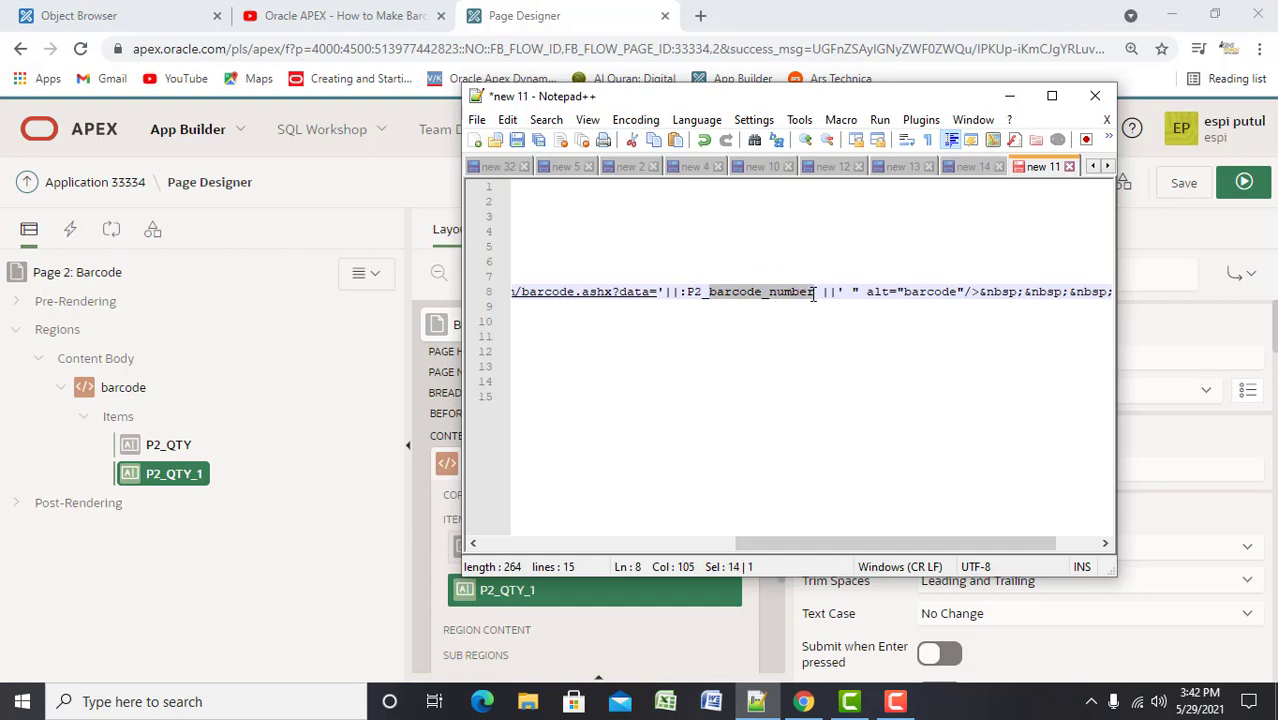
{"action": "left_click", "coordinate": [1010, 96]}
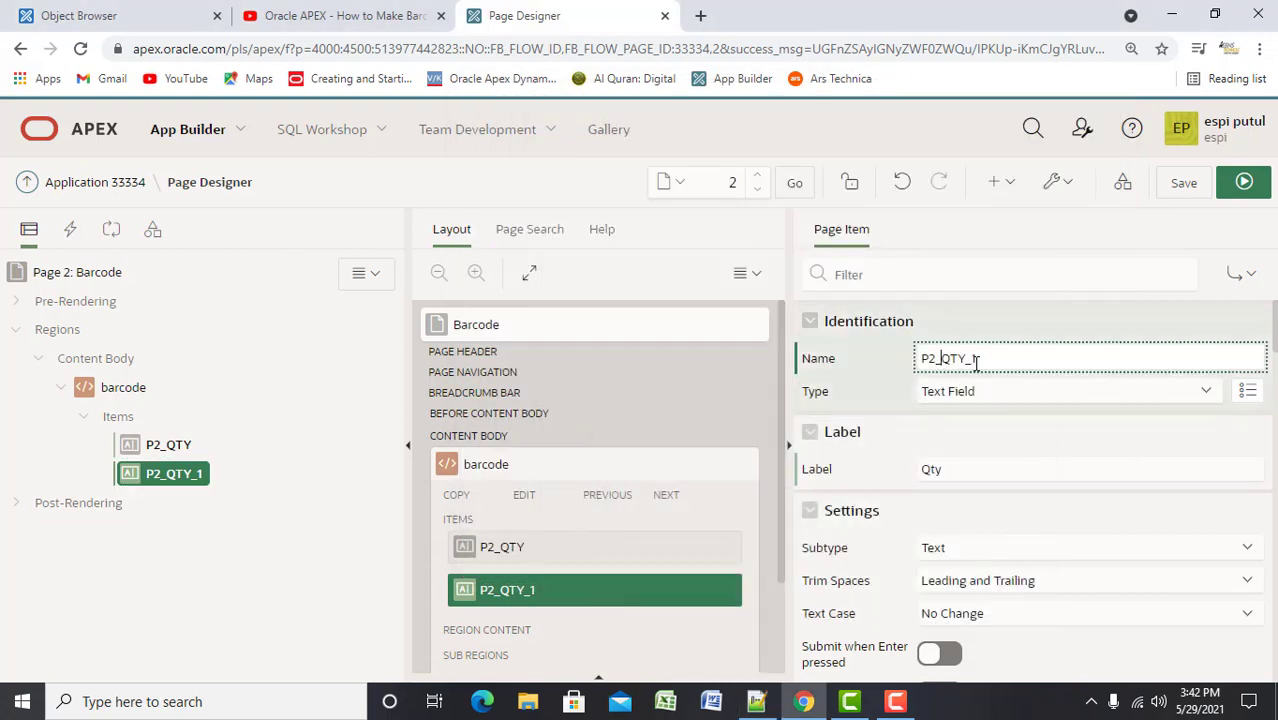
Rename the duplicate item to P2_BARCODE_NUMBER and make it a Number Field.
{"action": "left_click_drag", "start_coordinate": [944, 362], "coordinate": [1052, 362]}
{"action": "type", "text": "BARCODE_NUMBER"}
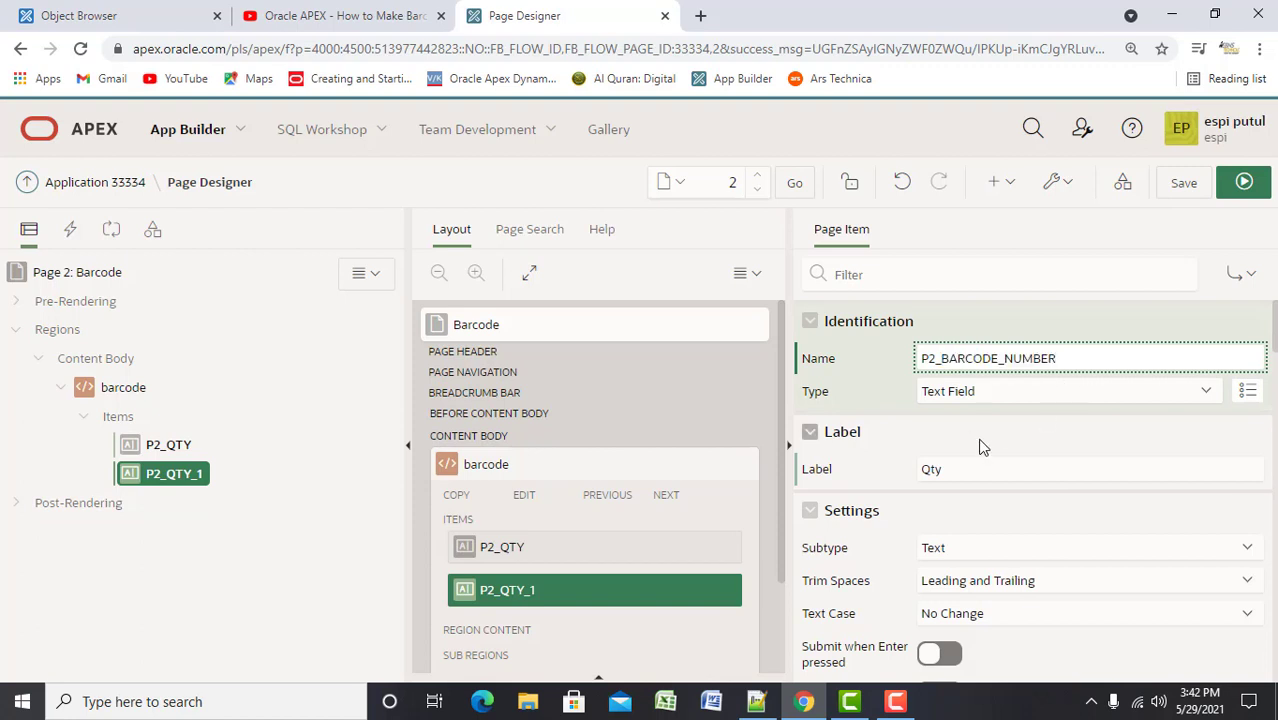
{"action": "left_click", "coordinate": [983, 395]}
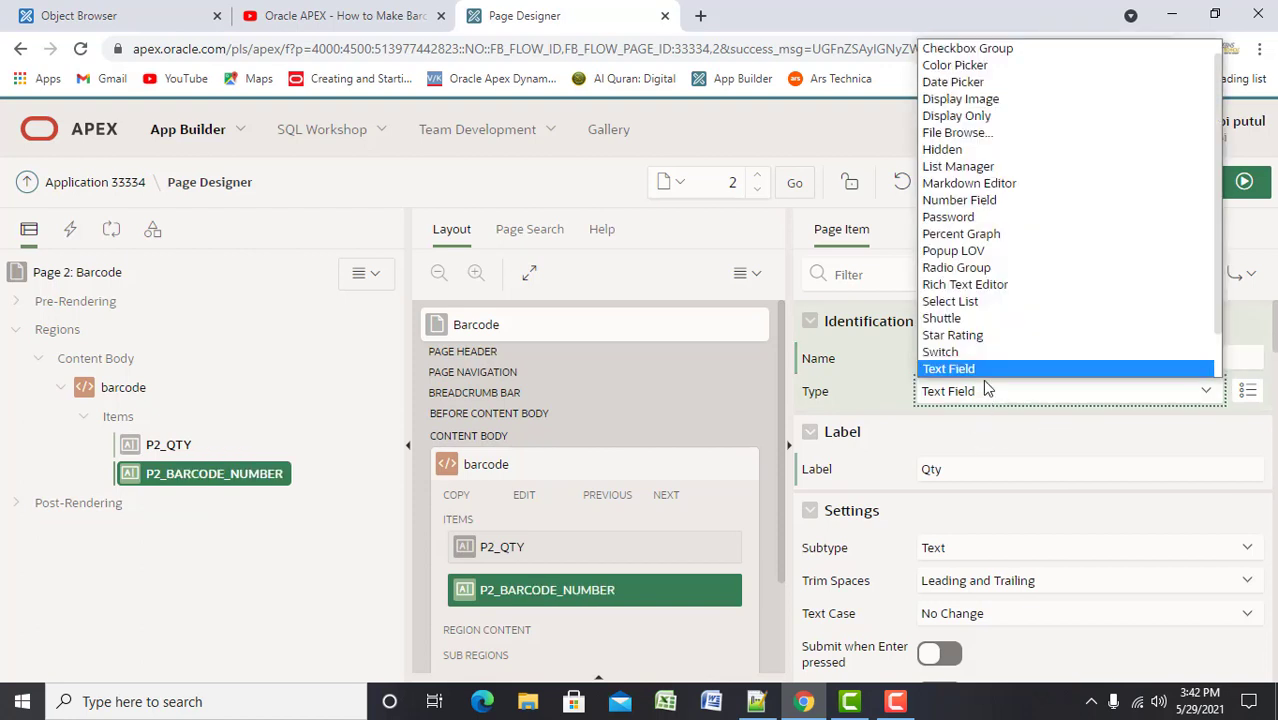
{"action": "key", "text": "n"}
{"action": "key", "text": "Return"}
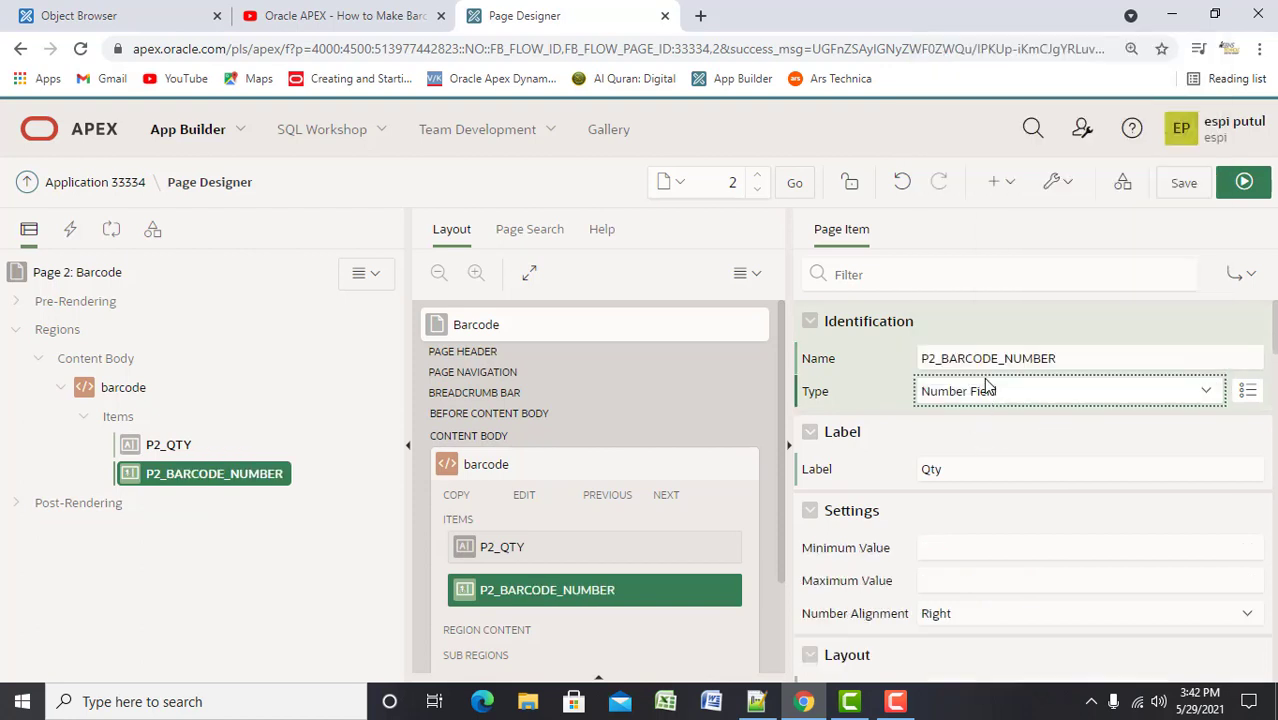
Make P2_QTY a Number Field, then save and run the page.
{"action": "left_click", "coordinate": [198, 445]}
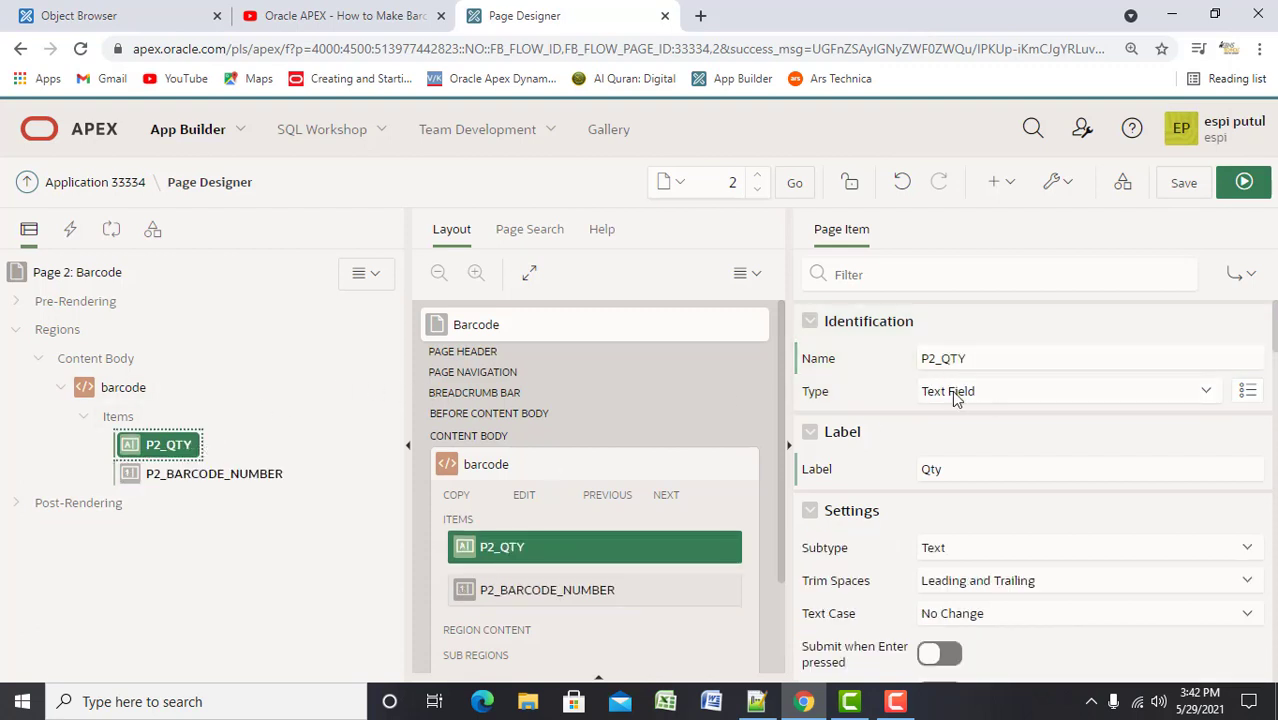
{"action": "left_click", "coordinate": [945, 363]}
{"action": "left_click", "coordinate": [1018, 393]}
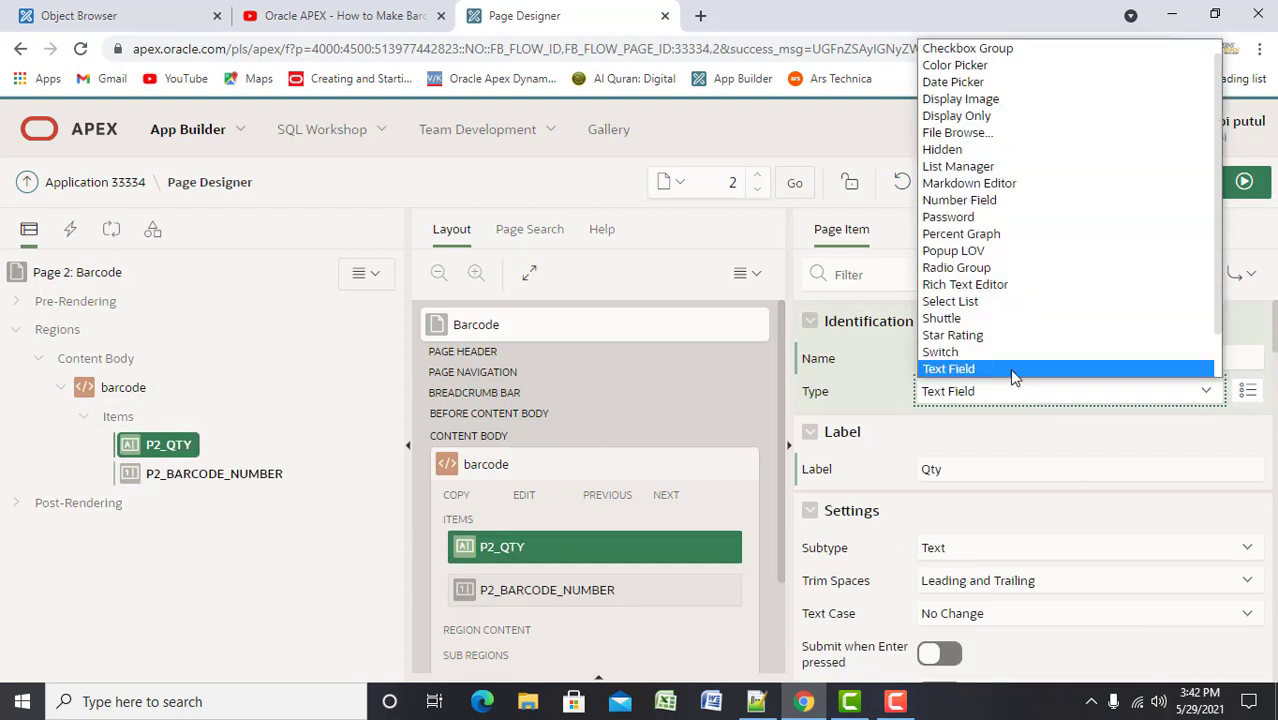
{"action": "scroll", "coordinate": [1005, 318], "scroll_direction": "down", "scroll_amount": 1}
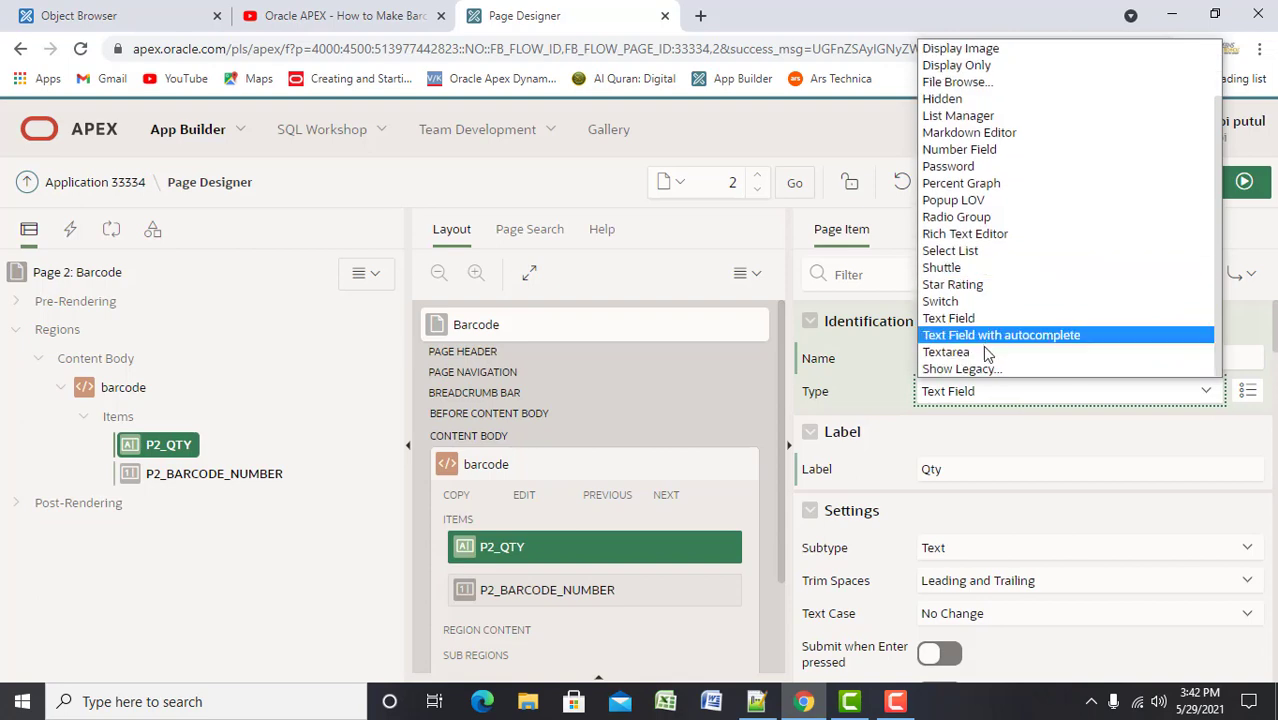
{"action": "left_click", "coordinate": [985, 149]}
{"action": "left_click", "coordinate": [1184, 186]}
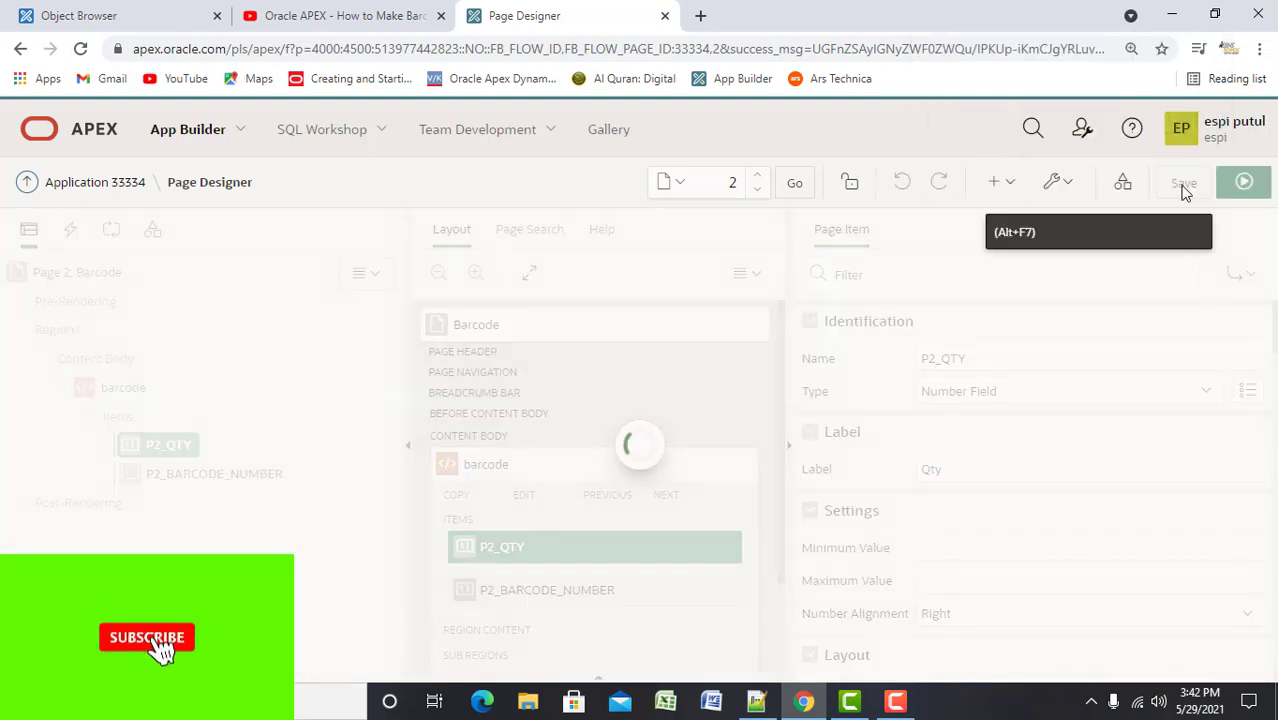
{"action": "left_click", "coordinate": [1246, 184]}
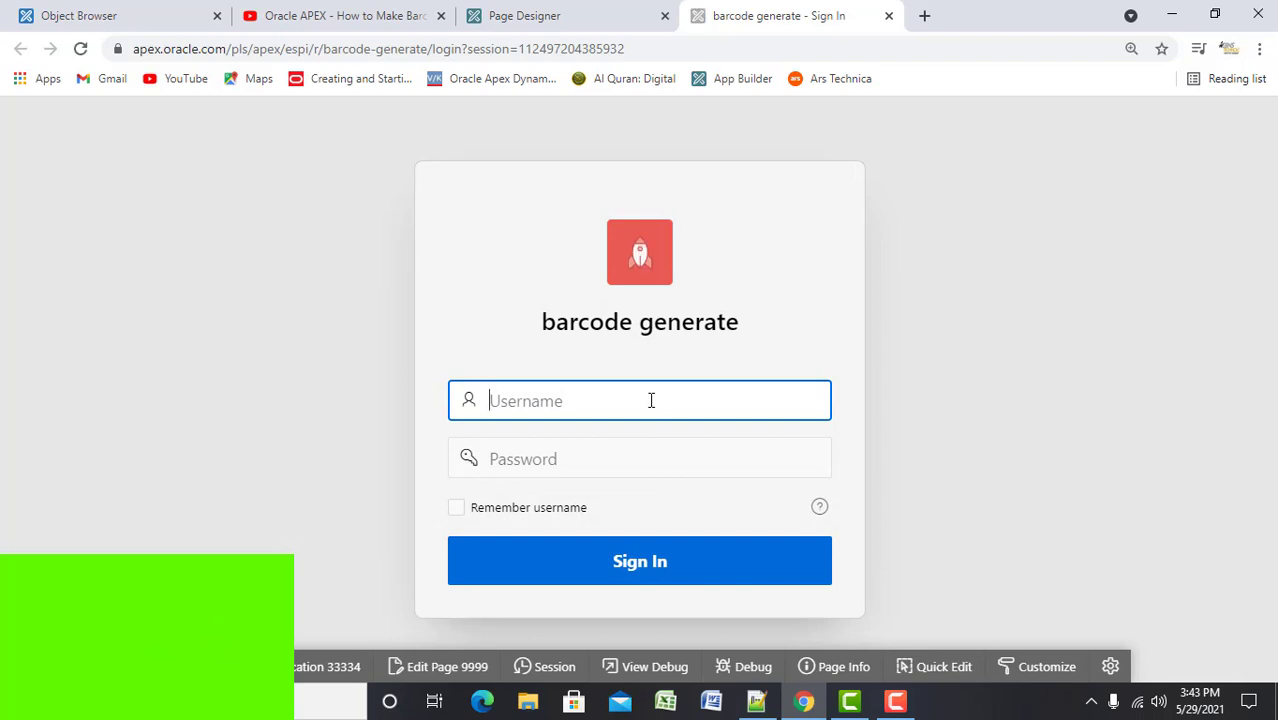
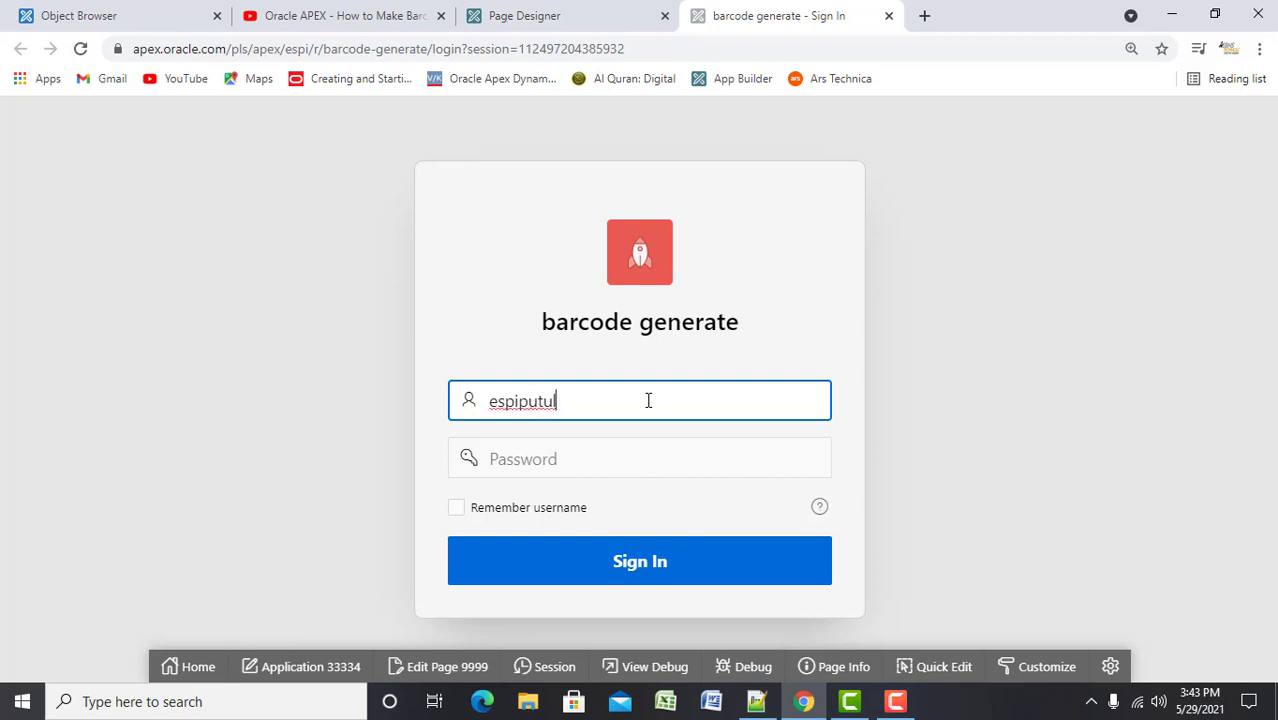
Sign in to the barcode generate app with the user's e-mail and password.
{"action": "key", "text": "Tab"}
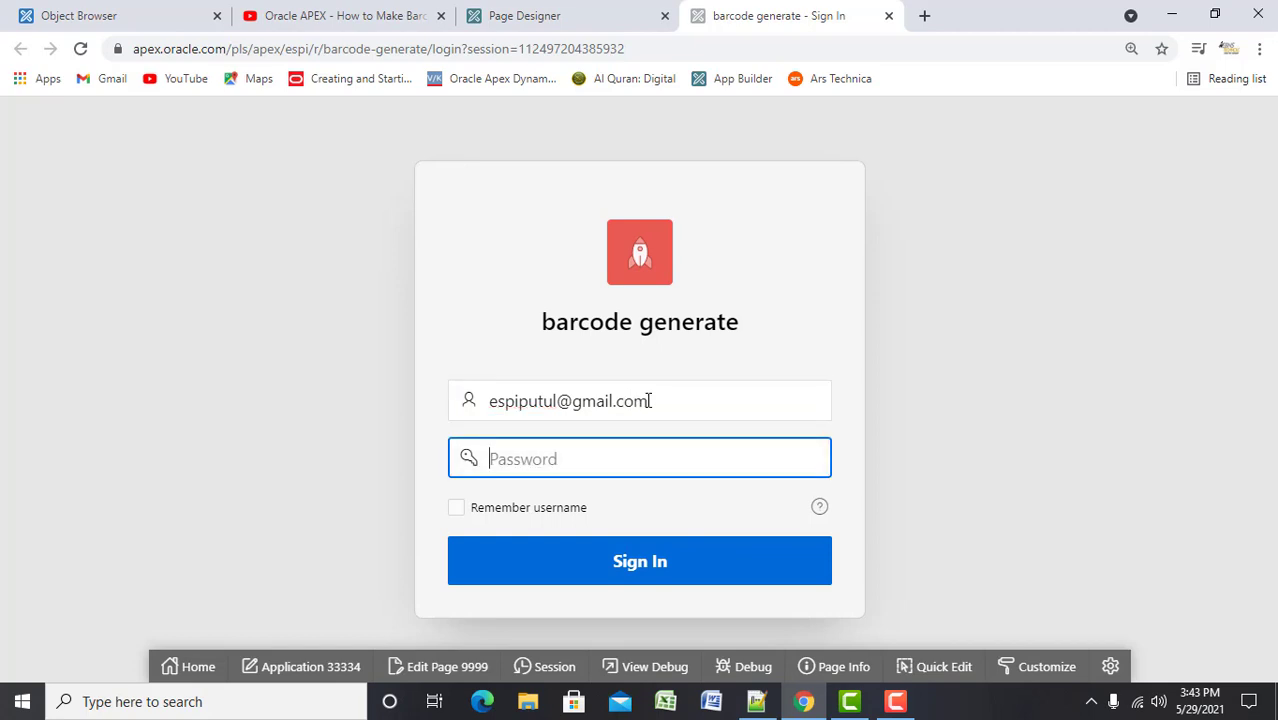
{"action": "type", "text": "1"}
{"action": "key", "text": "Return"}
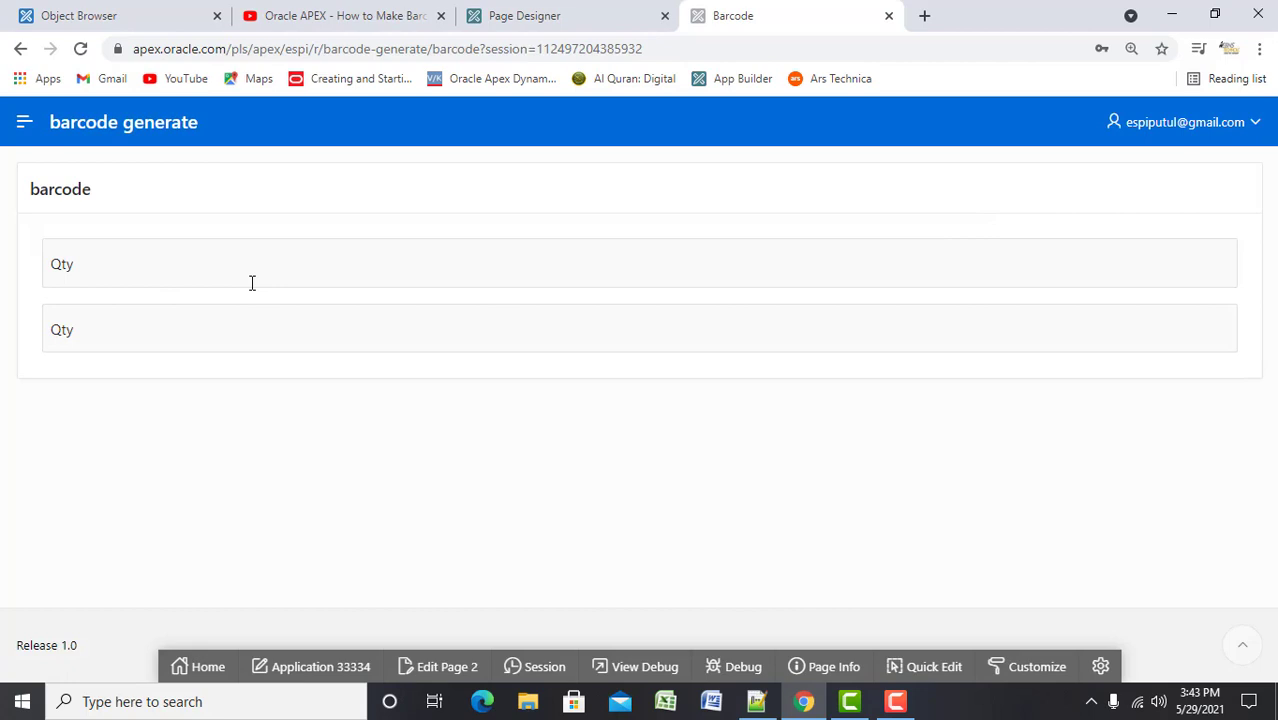
Use Quick Edit on the first Qty field to reach P2_QTY's Appearance properties.
{"action": "left_click", "coordinate": [321, 278]}
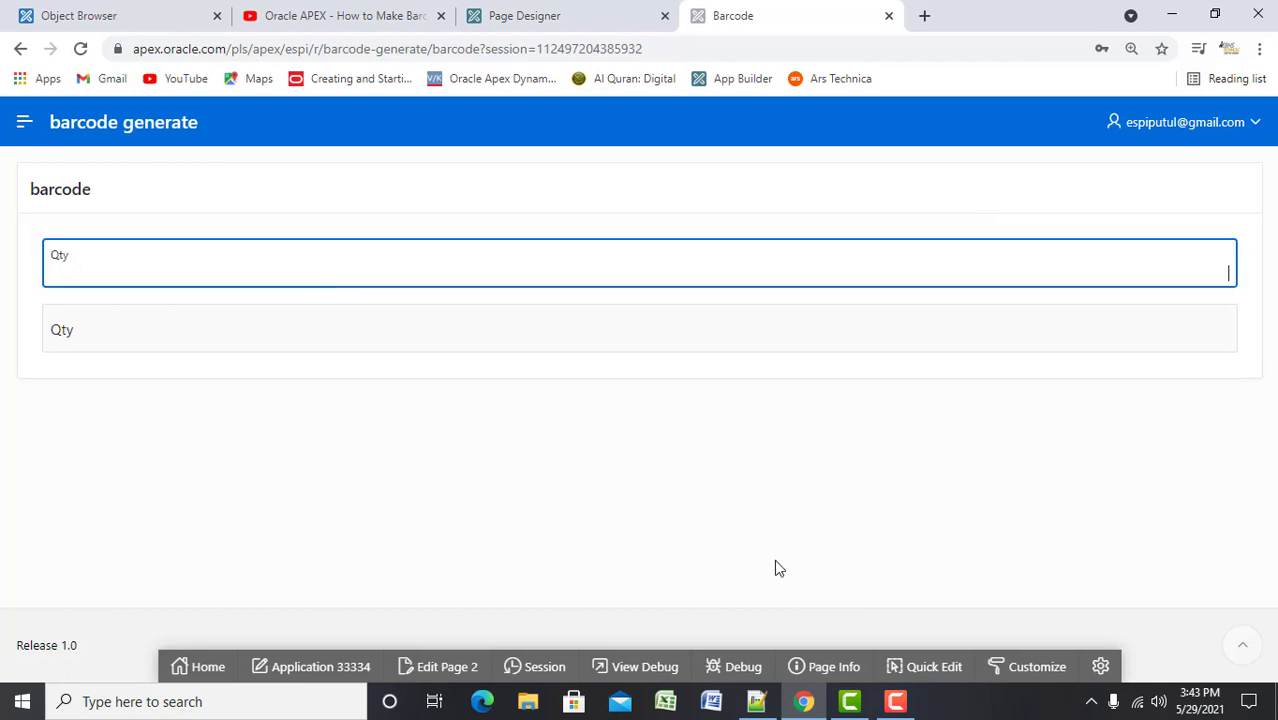
{"action": "left_click", "coordinate": [921, 667]}
{"action": "left_click", "coordinate": [505, 268]}
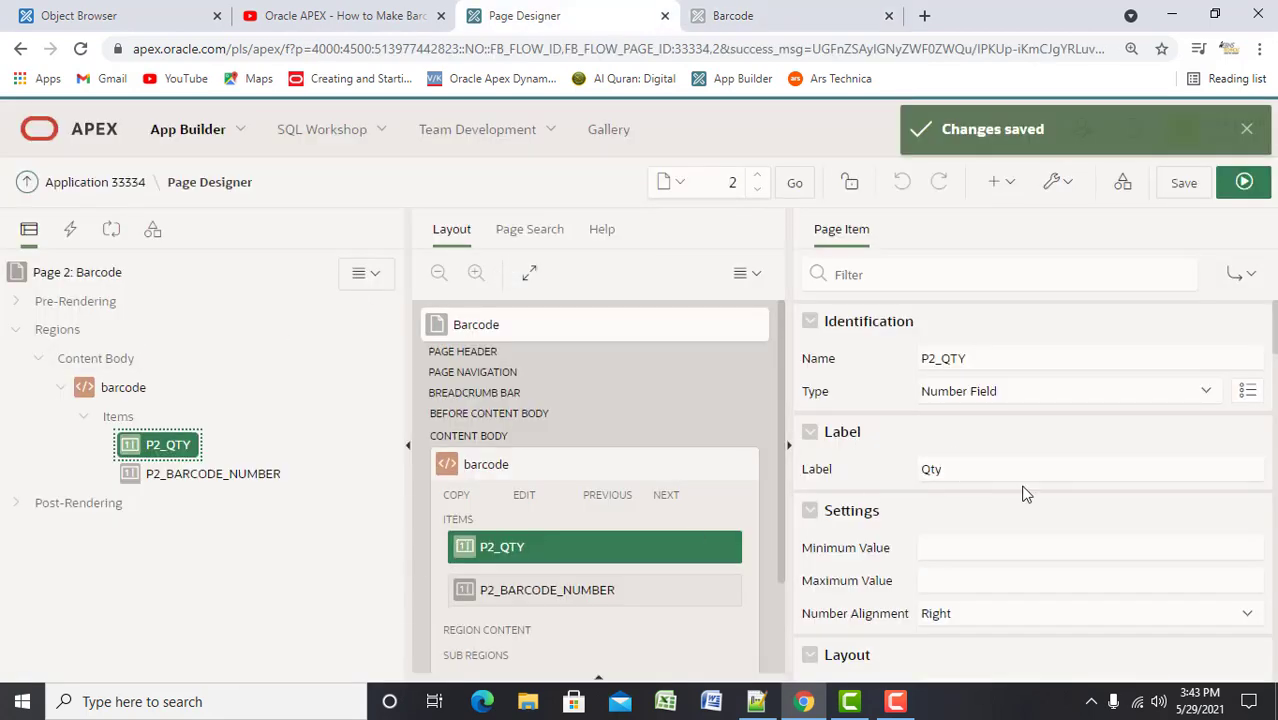
{"action": "scroll", "coordinate": [1025, 490], "scroll_direction": "down", "scroll_amount": 2}
{"action": "scroll", "coordinate": [1025, 490], "scroll_direction": "down", "scroll_amount": 2}
Set the Optional label template on both P2_QTY and P2_BARCODE_NUMBER.
{"action": "left_click", "coordinate": [1035, 548]}
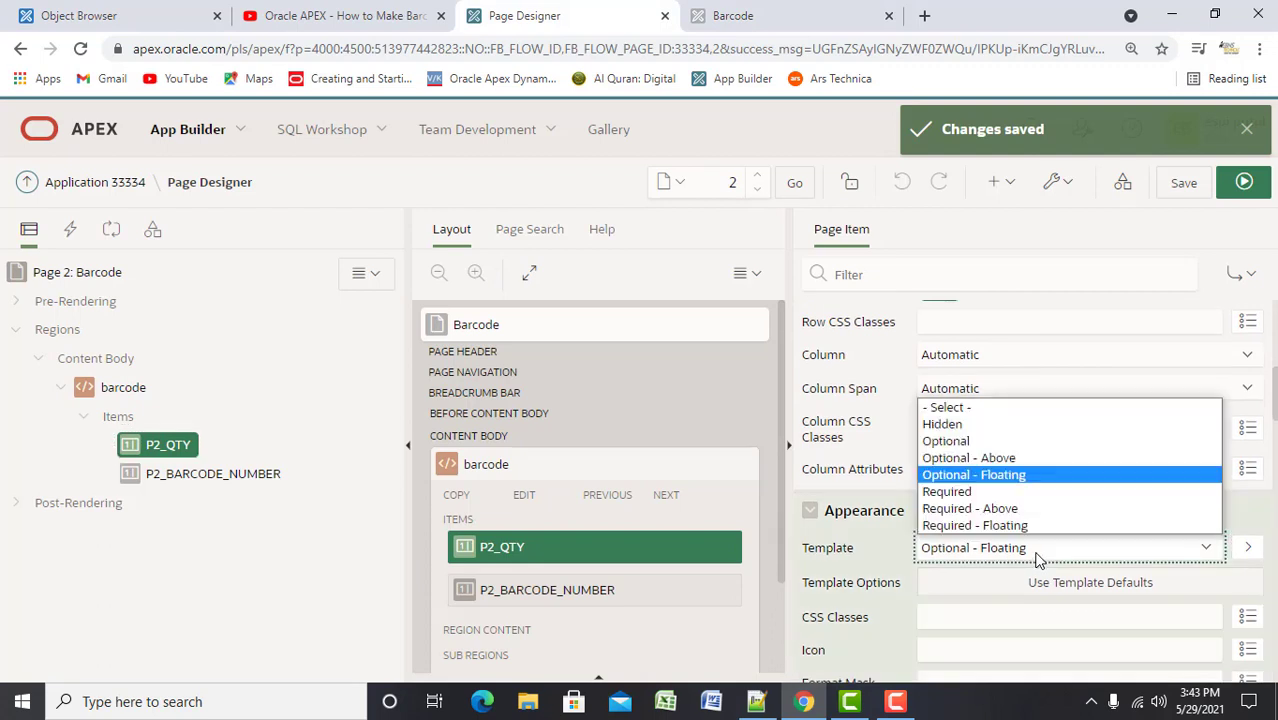
{"action": "left_click", "coordinate": [1005, 440]}
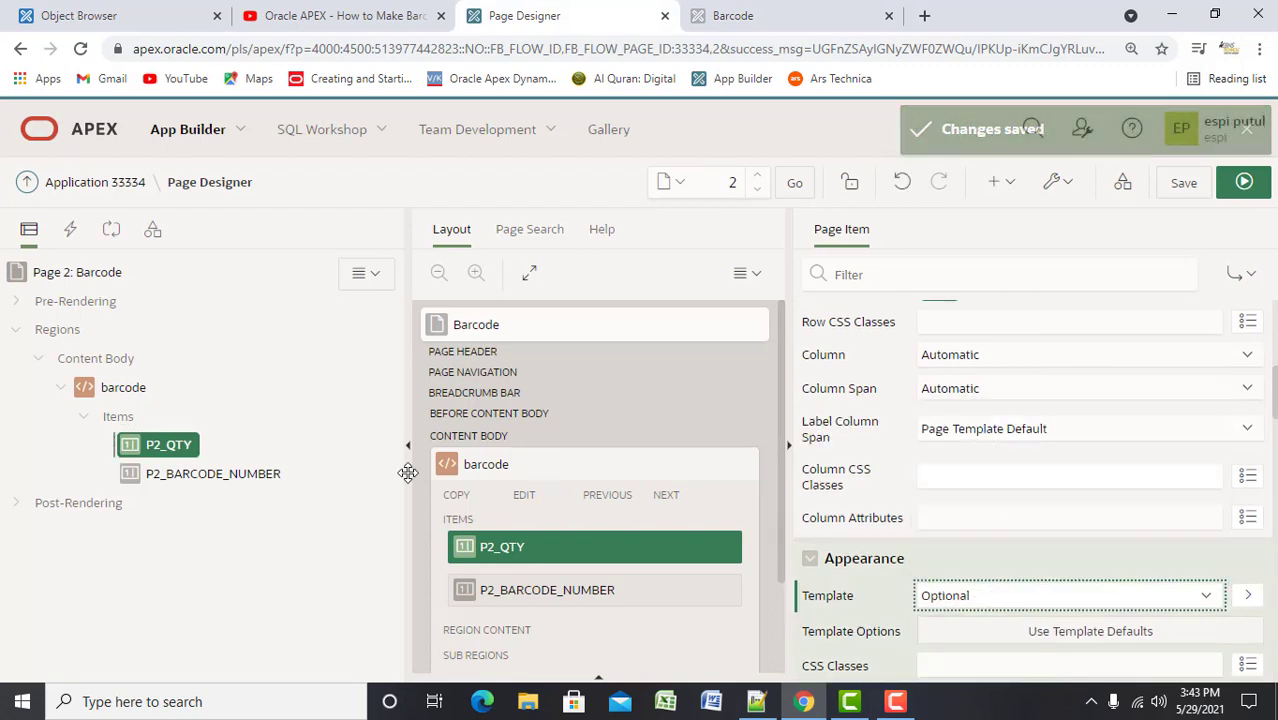
{"action": "left_click", "coordinate": [228, 474]}
{"action": "scroll", "coordinate": [1018, 565], "scroll_direction": "down", "scroll_amount": 3}
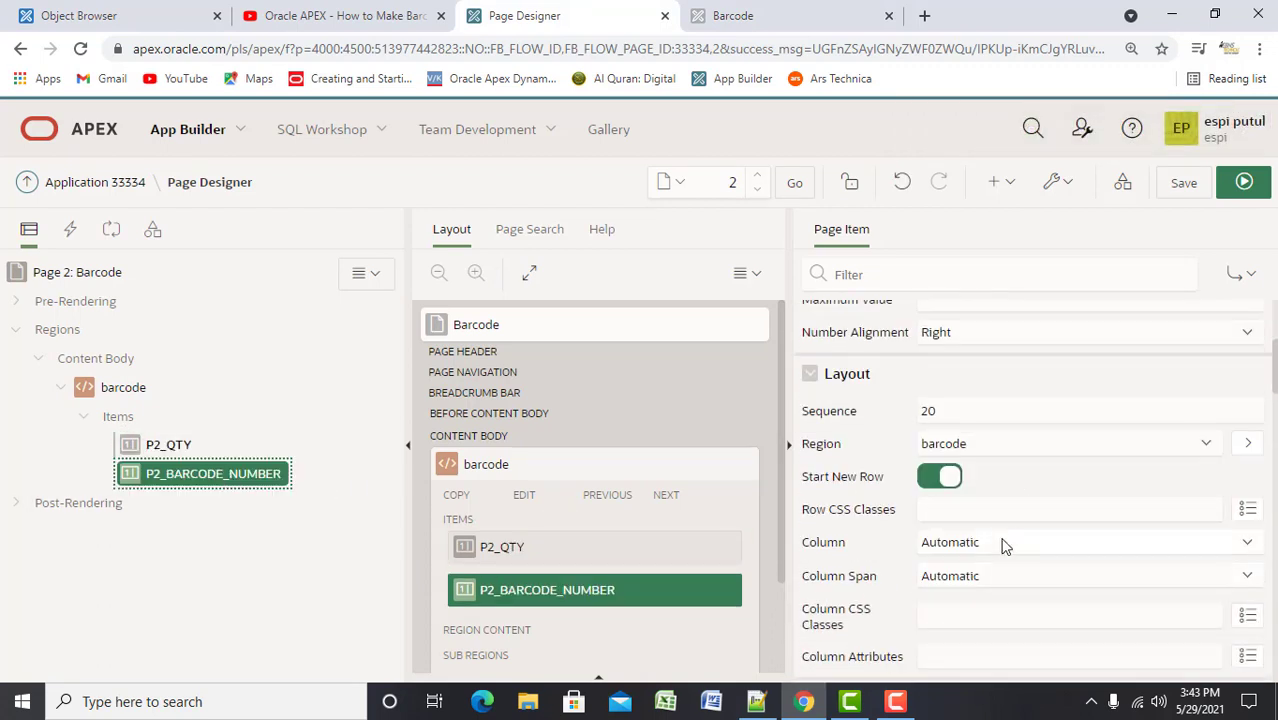
{"action": "scroll", "coordinate": [1004, 542], "scroll_direction": "down", "scroll_amount": 2}
{"action": "left_click", "coordinate": [1015, 548]}
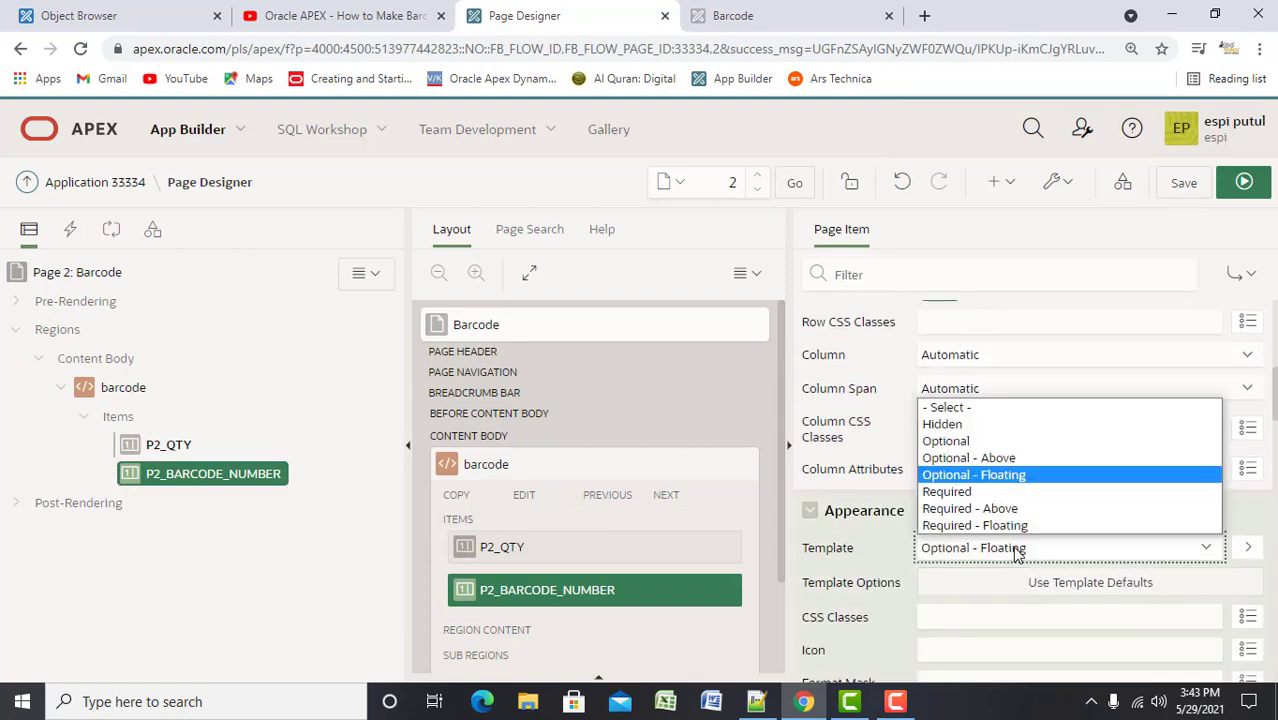
{"action": "left_click", "coordinate": [1010, 441]}
Save and run the page, then Quick Edit the second Qty field.
{"action": "left_click", "coordinate": [1186, 183]}
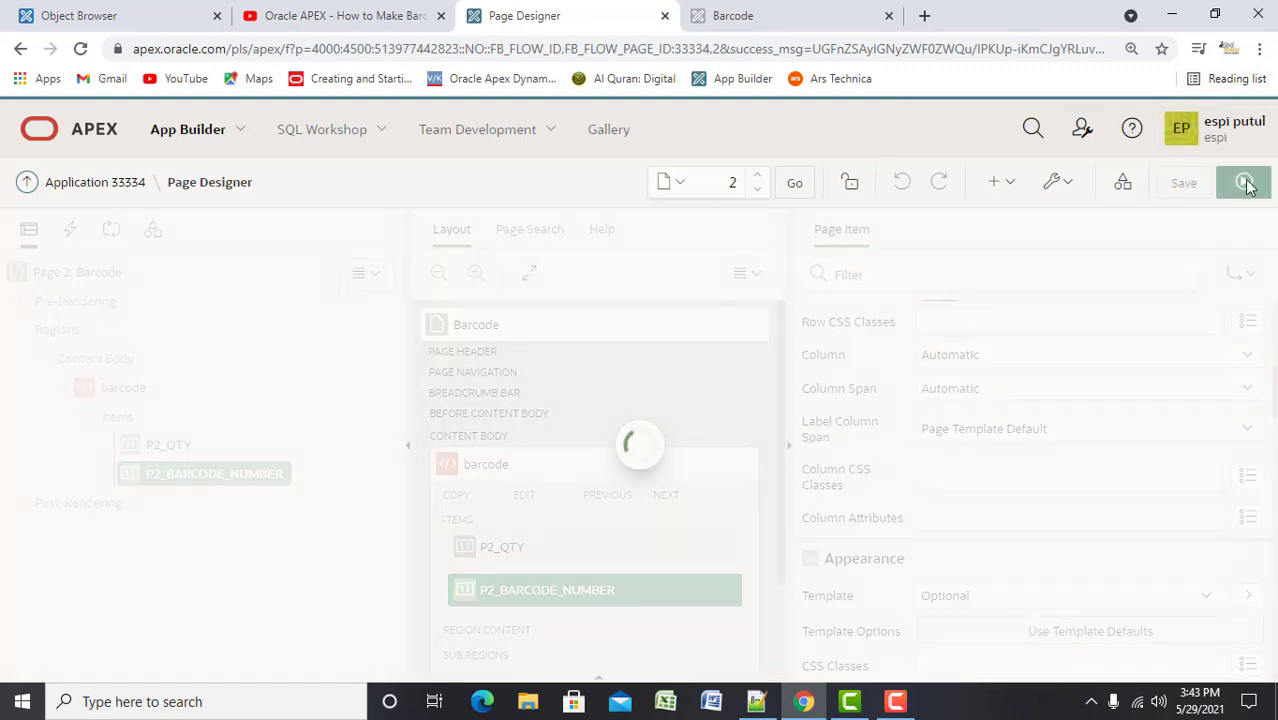
{"action": "left_click", "coordinate": [1244, 181]}
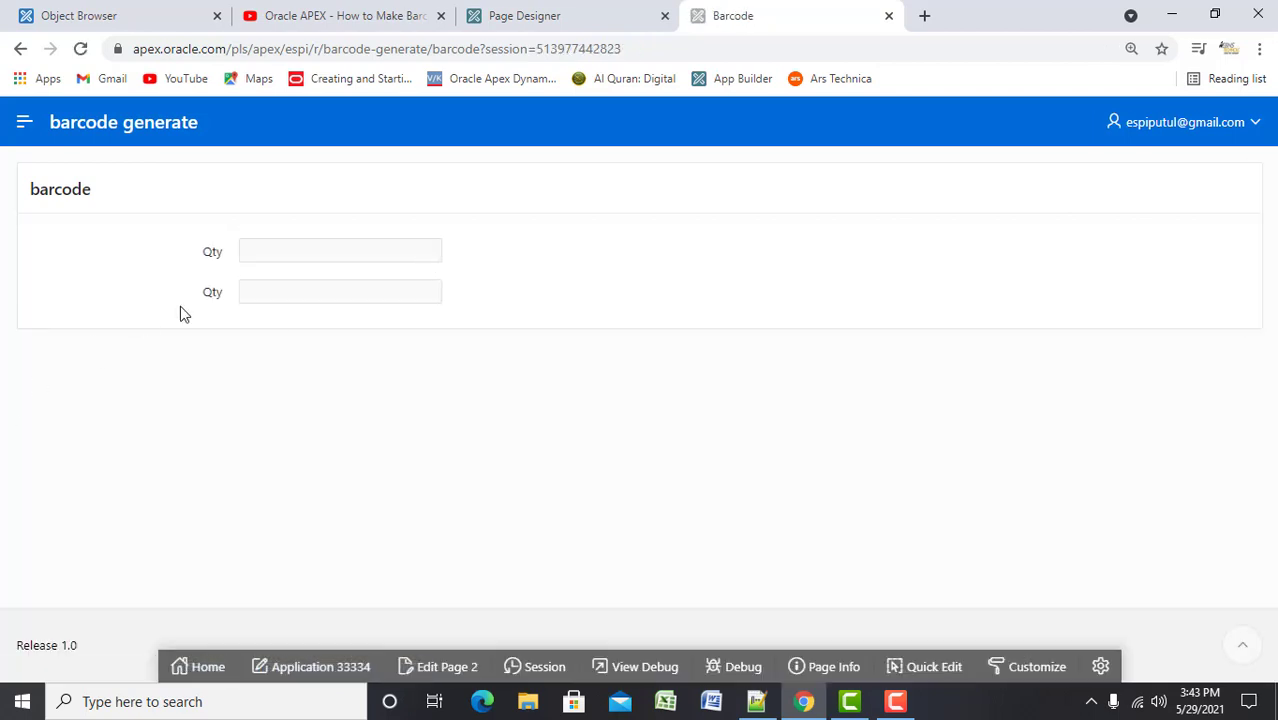
{"action": "left_click", "coordinate": [913, 670]}
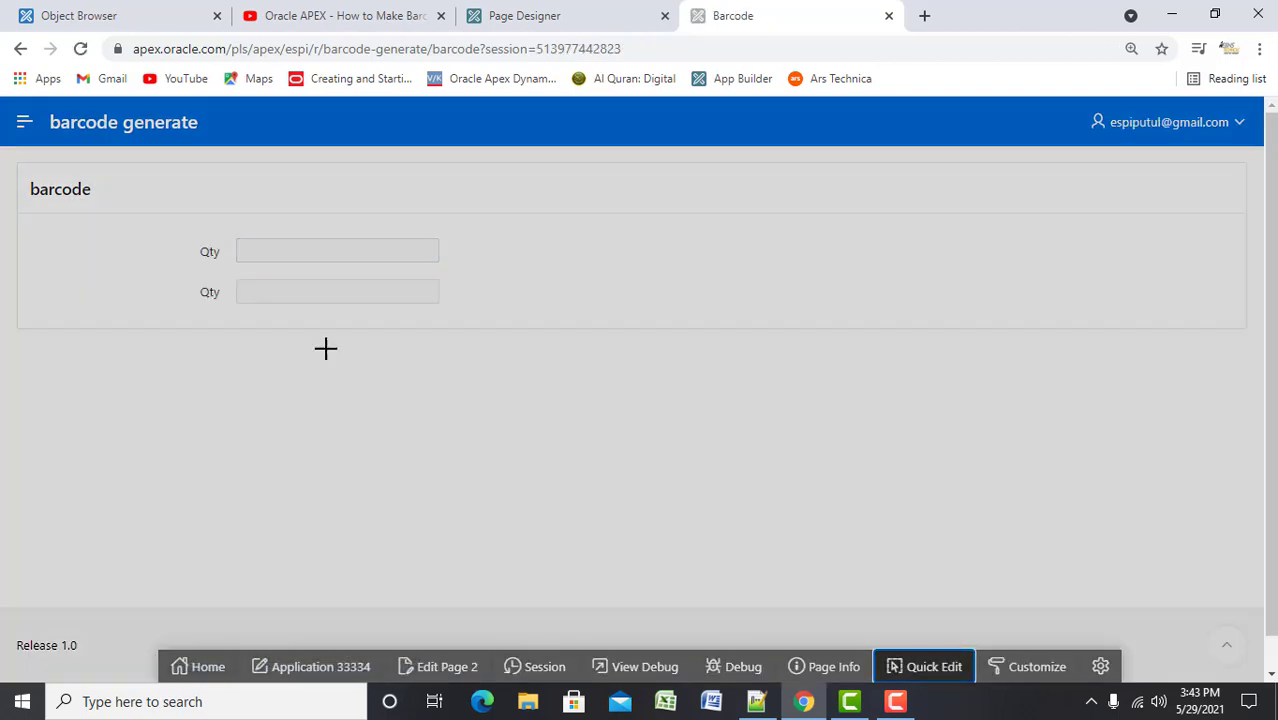
{"action": "left_click", "coordinate": [283, 297]}
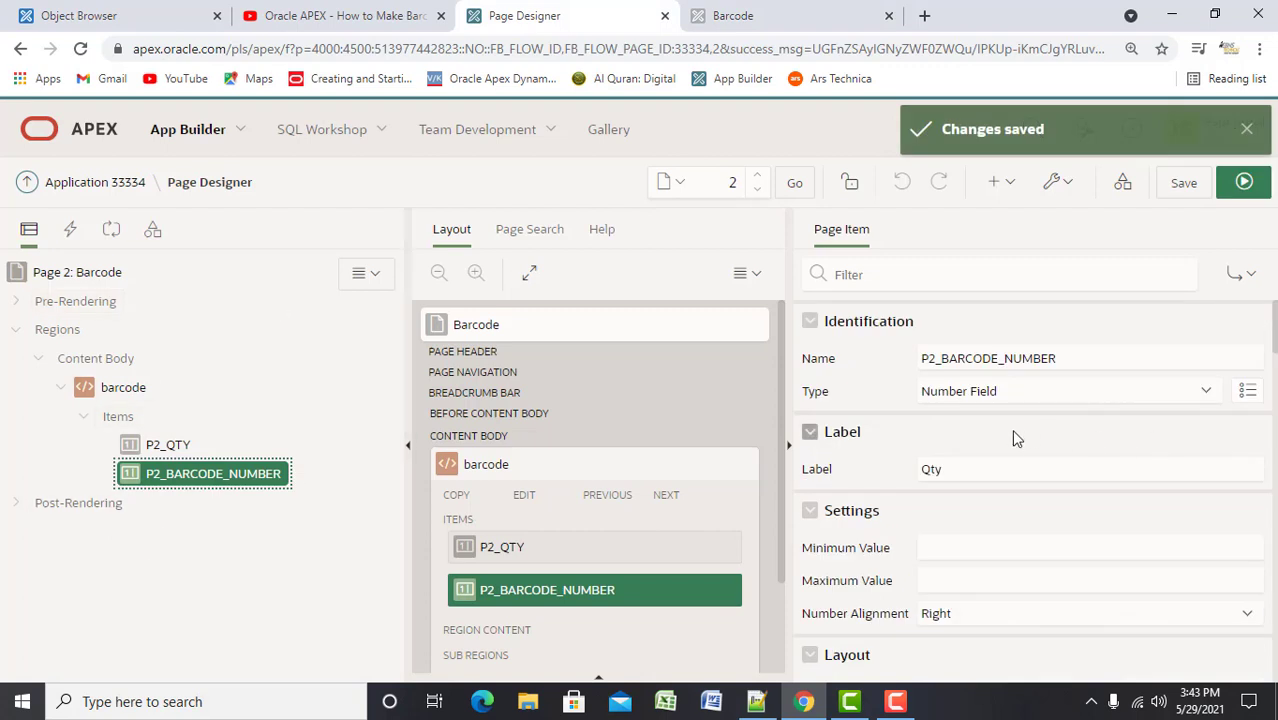
Relabel P2_BARCODE_NUMBER as 'barcode number' and save the page.
{"action": "left_click_drag", "start_coordinate": [971, 476], "coordinate": [917, 476]}
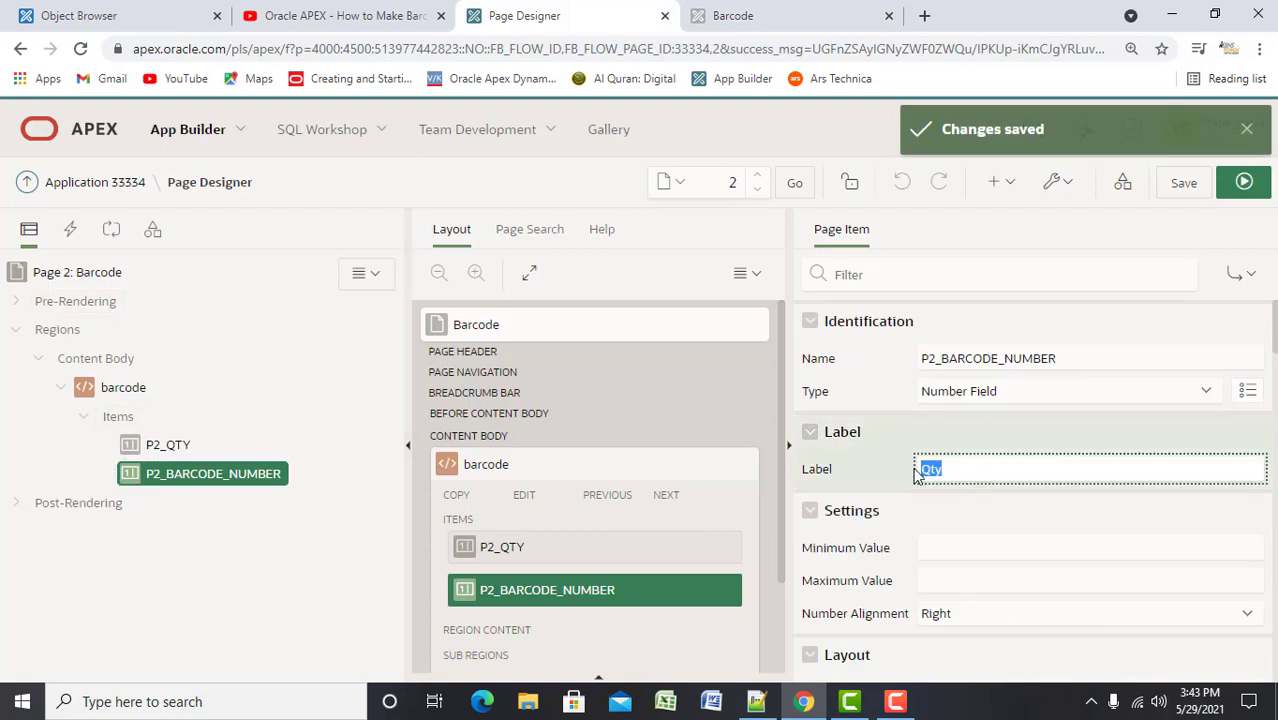
{"action": "left_click", "coordinate": [766, 705]}
{"action": "left_click_drag", "start_coordinate": [790, 543], "coordinate": [712, 548]}
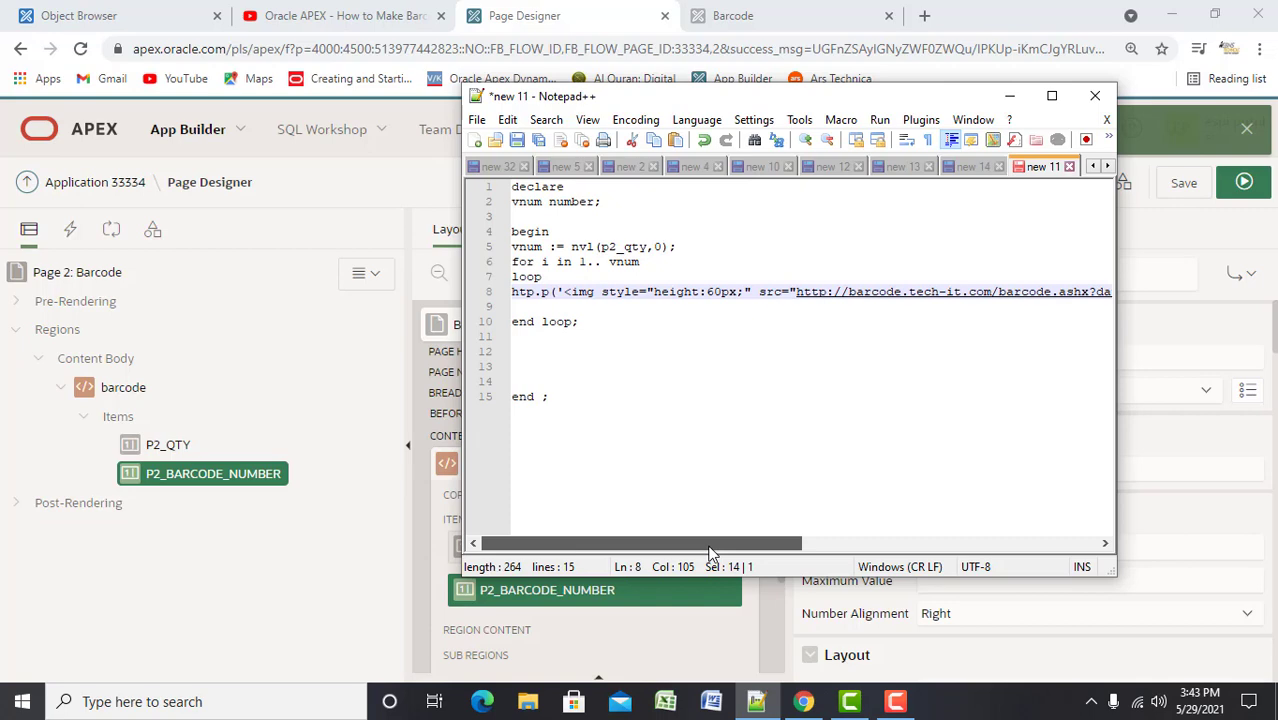
{"action": "left_click_drag", "start_coordinate": [710, 548], "coordinate": [905, 548]}
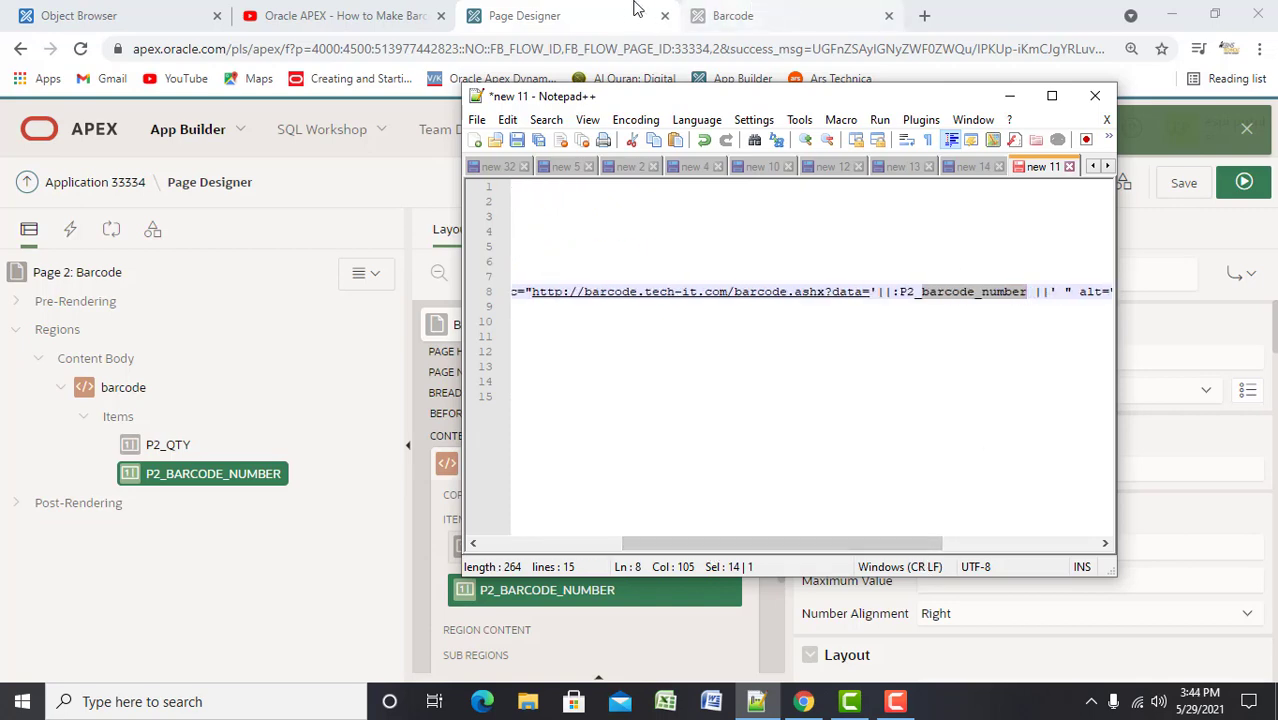
{"action": "left_click", "coordinate": [313, 497]}
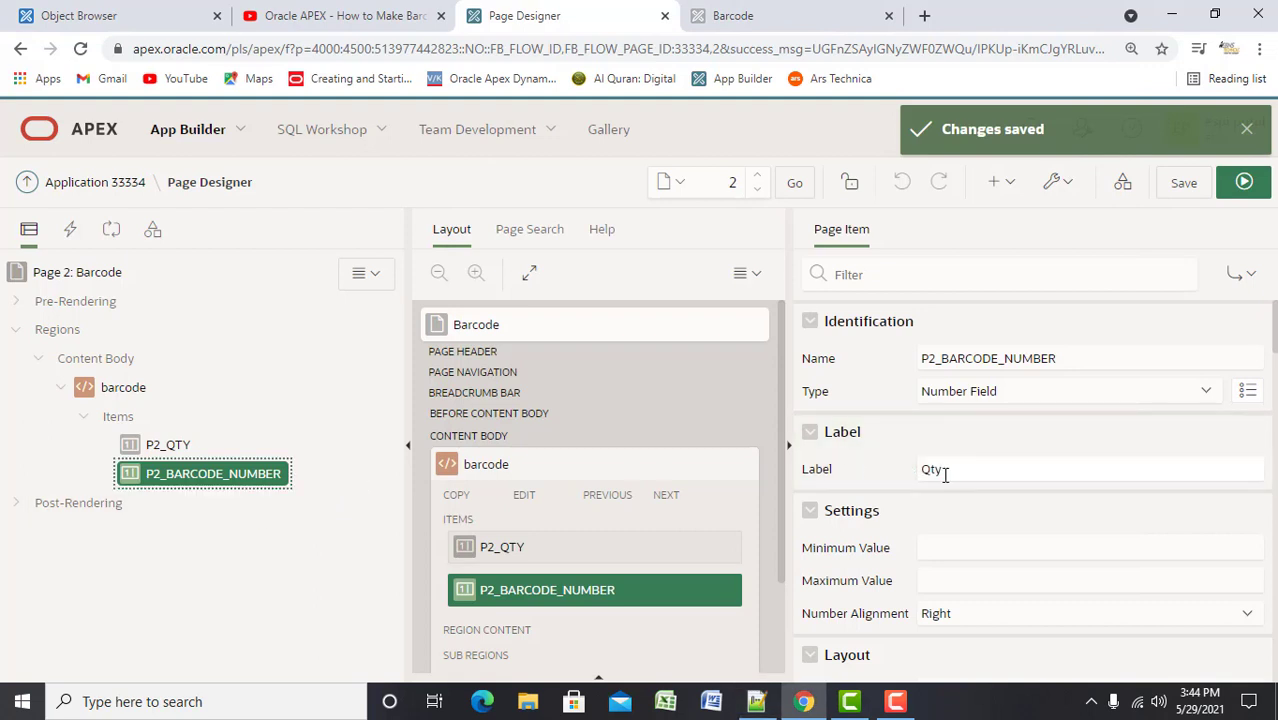
{"action": "left_click_drag", "start_coordinate": [944, 474], "coordinate": [887, 477]}
{"action": "type", "text": "barc"}
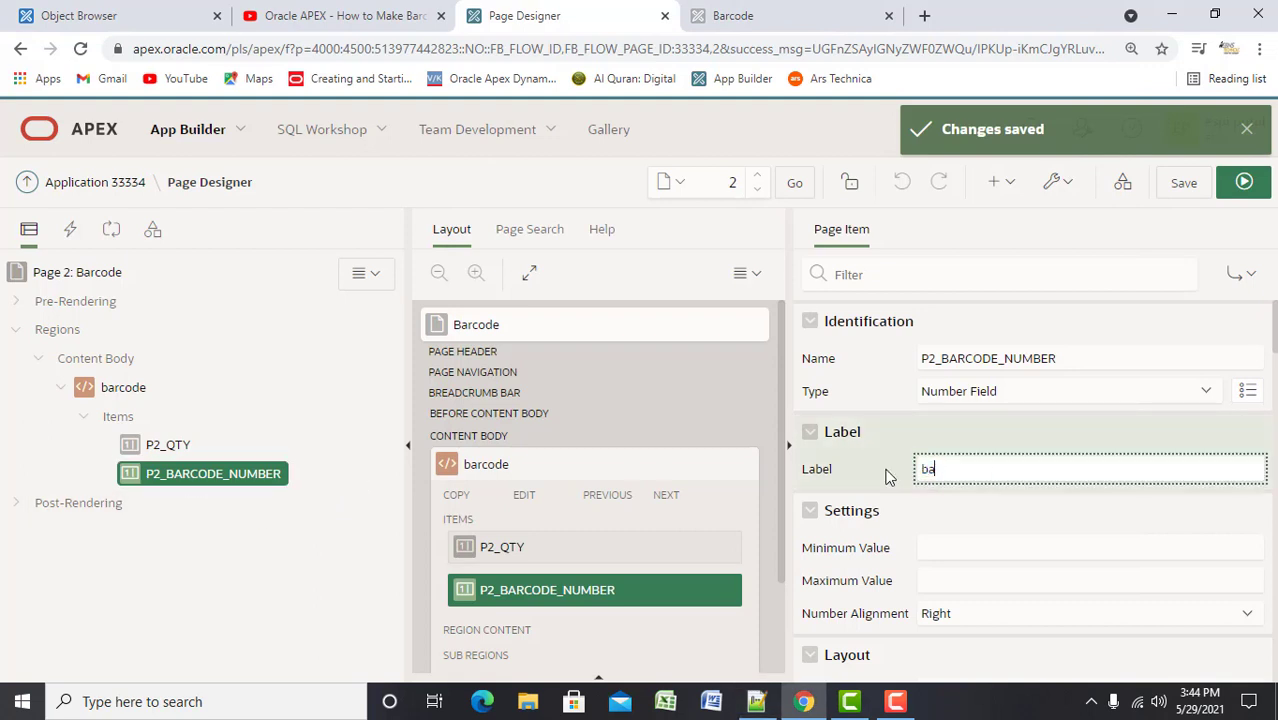
{"action": "type", "text": "ode number"}
{"action": "left_click", "coordinate": [1182, 186]}
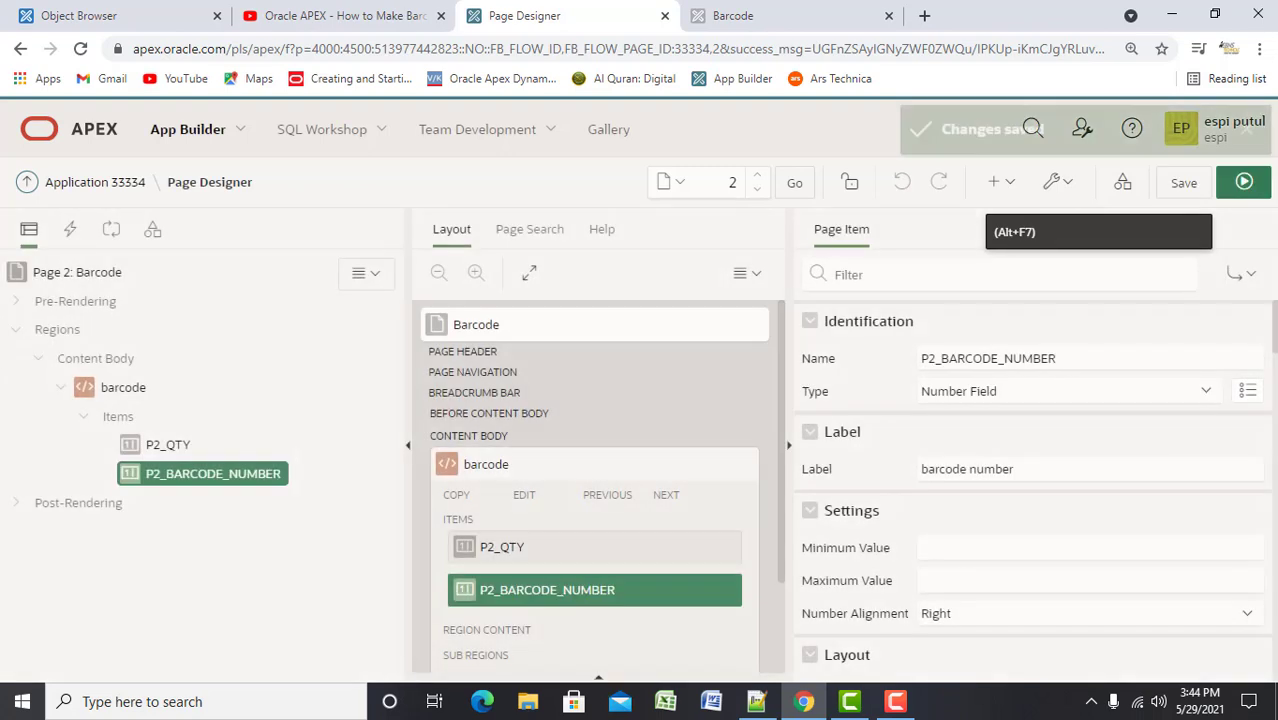
Add a 'generate' button labelled Generate to the barcode region, save, and preview it.
{"action": "right_click", "coordinate": [110, 387]}
{"action": "key", "text": "Escape"}
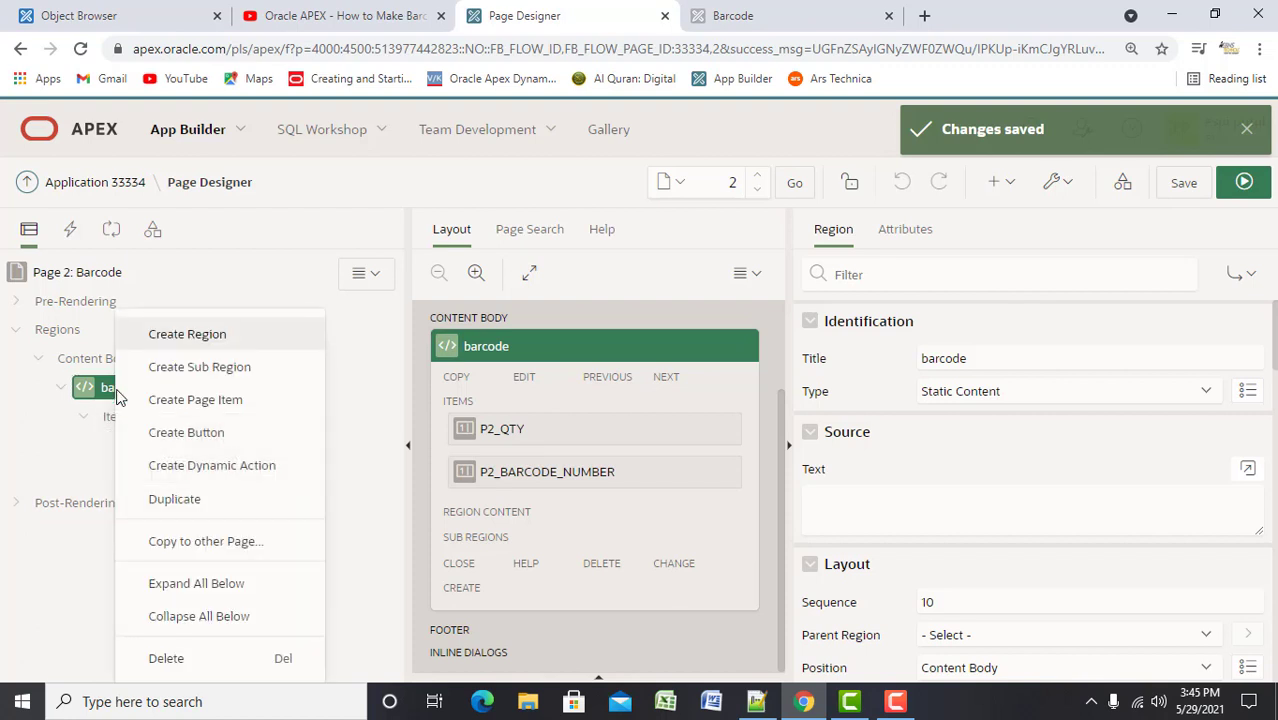
{"action": "left_click", "coordinate": [164, 433]}
{"action": "type", "text": "generate"}
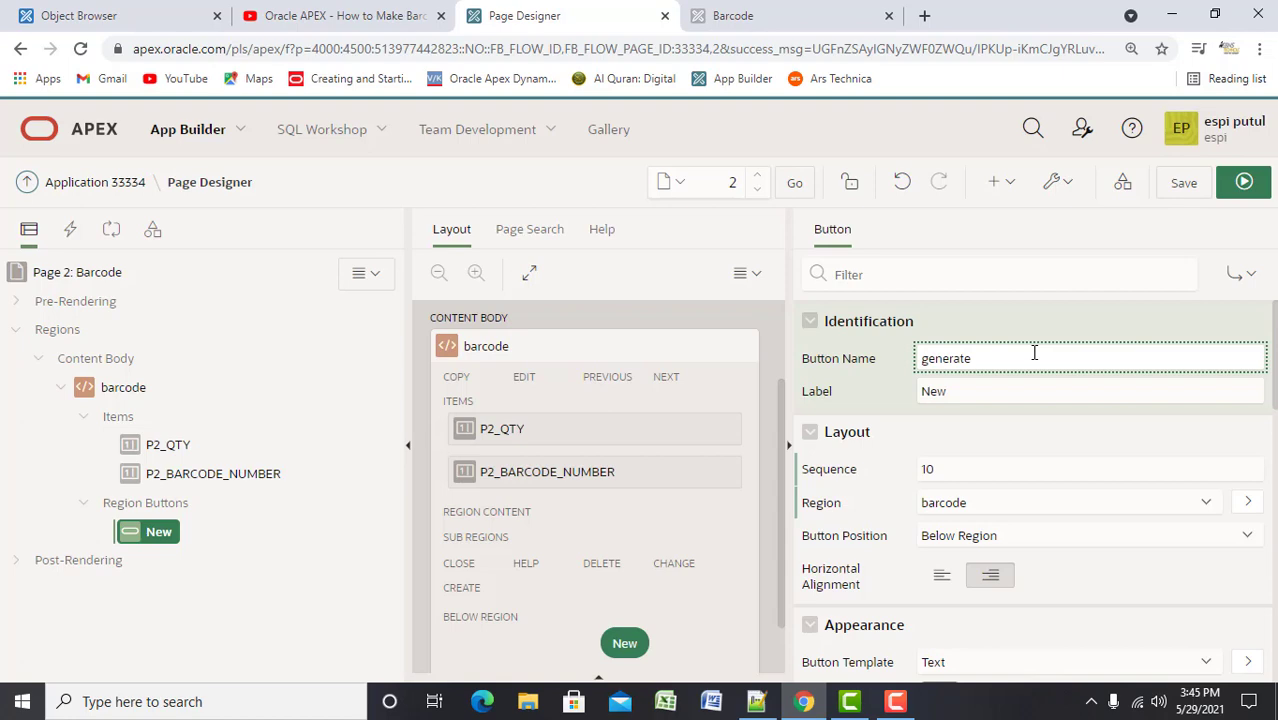
{"action": "left_click", "coordinate": [997, 392]}
{"action": "type", "text": "Generate"}
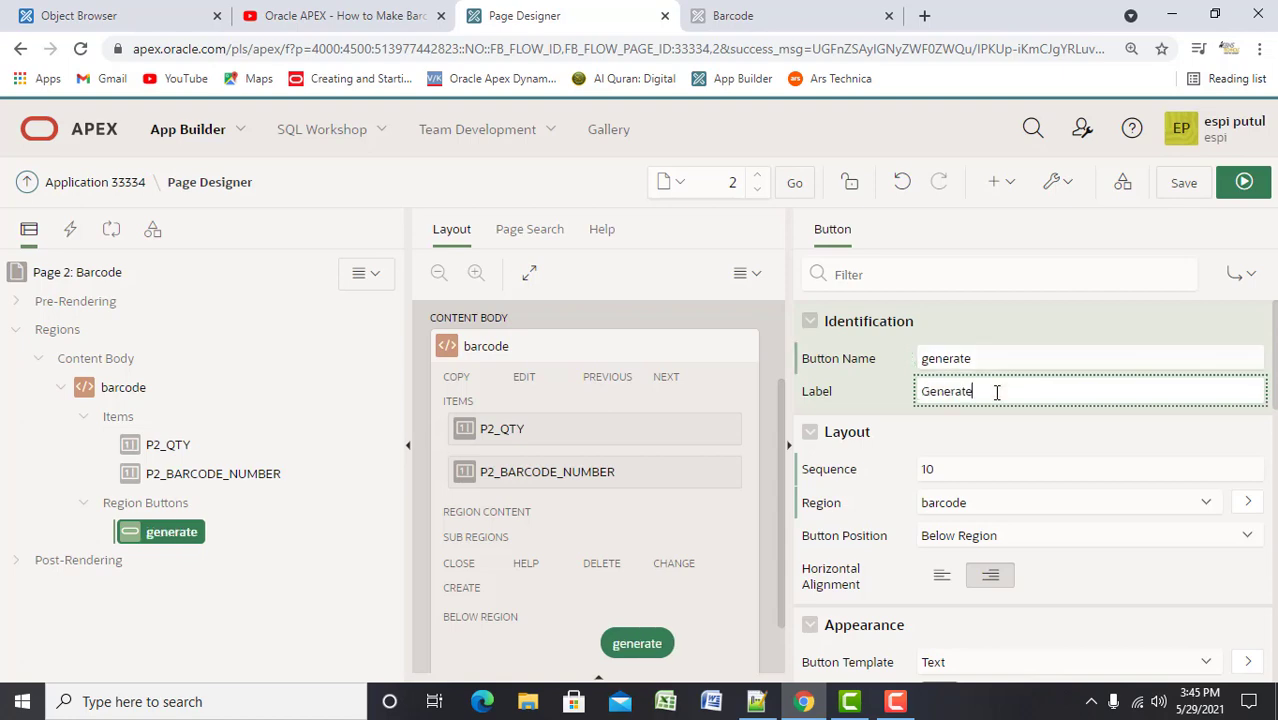
{"action": "left_click", "coordinate": [1183, 184]}
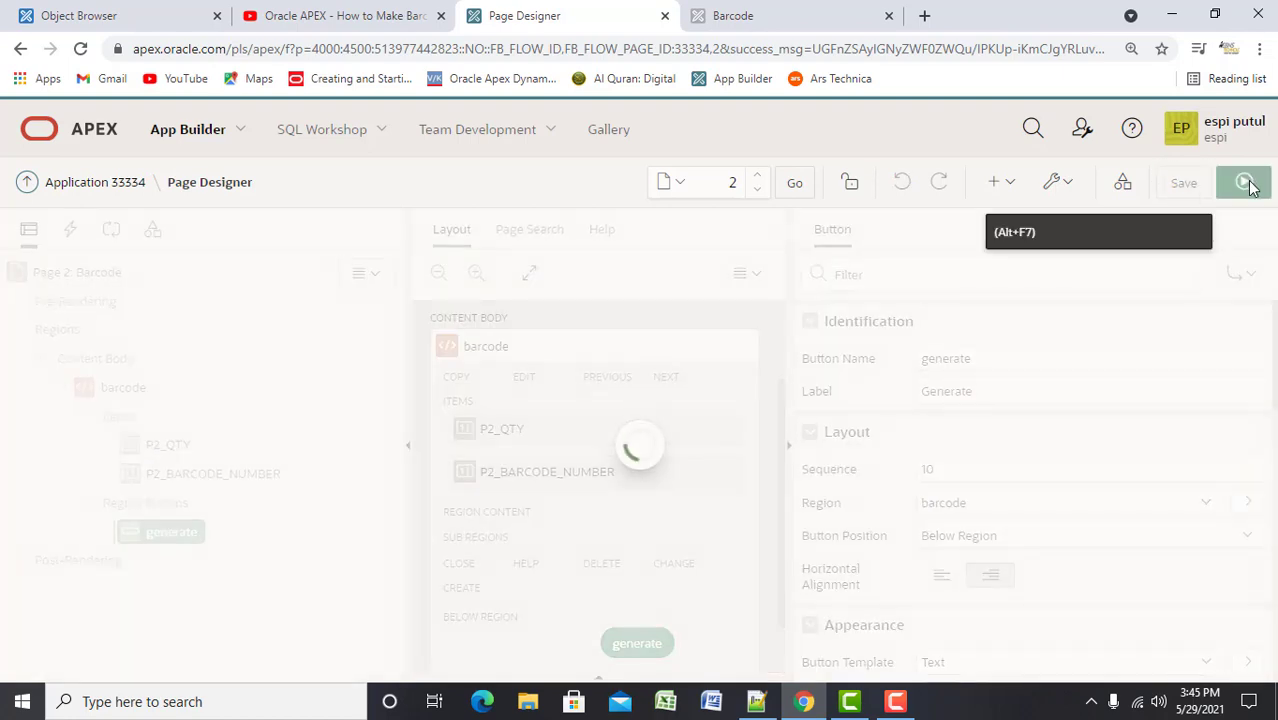
{"action": "left_click", "coordinate": [1247, 187]}
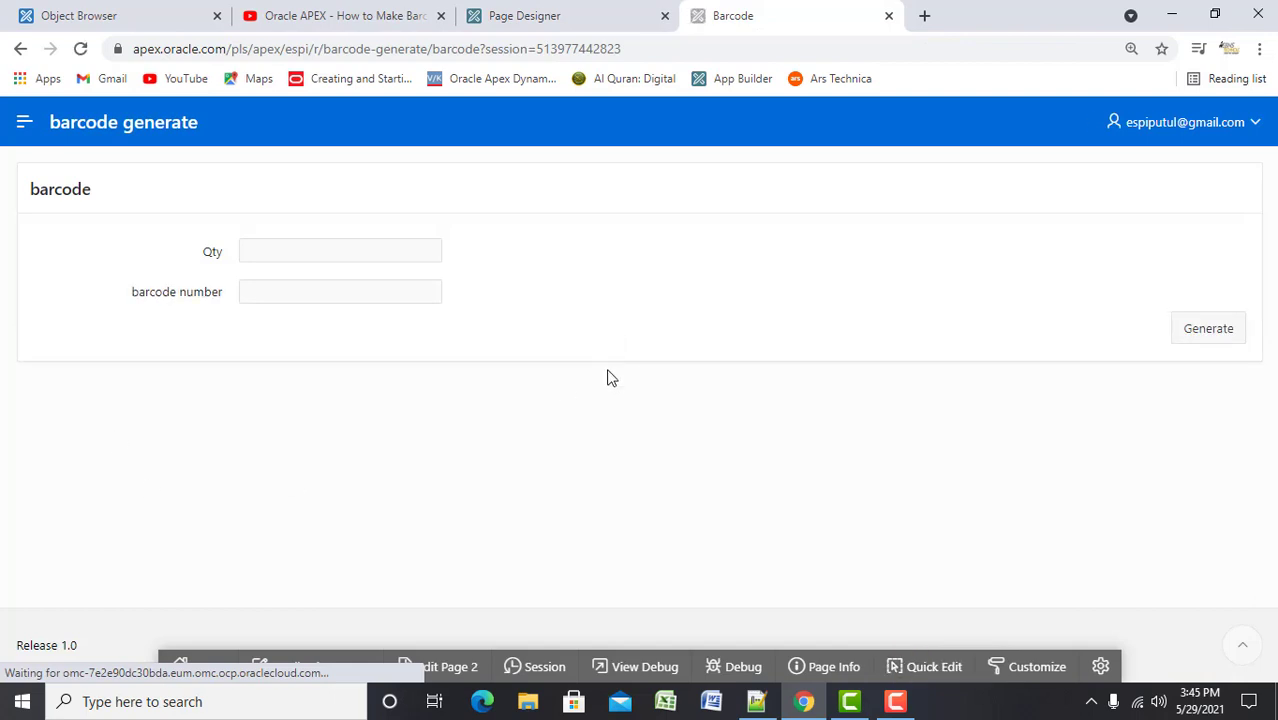
{"action": "left_click", "coordinate": [528, 15]}
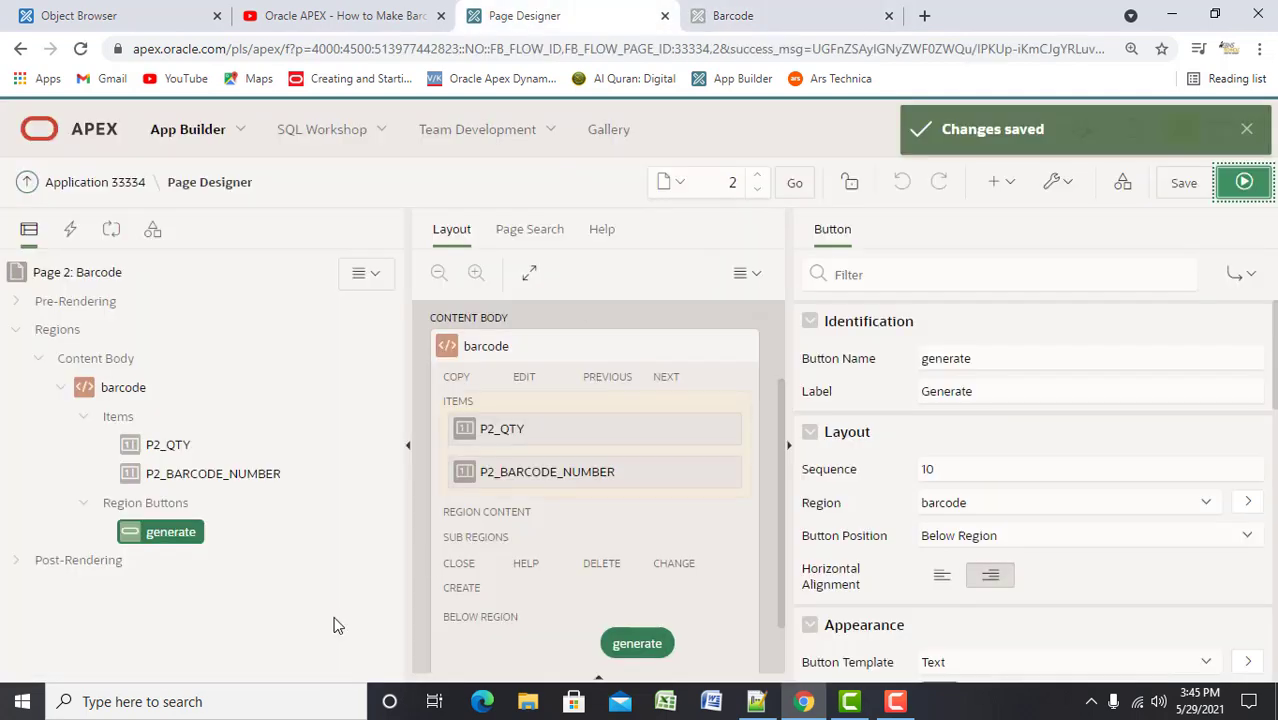
Create a new region and set its type to PL/SQL Dynamic Content.
{"action": "right_click", "coordinate": [115, 329]}
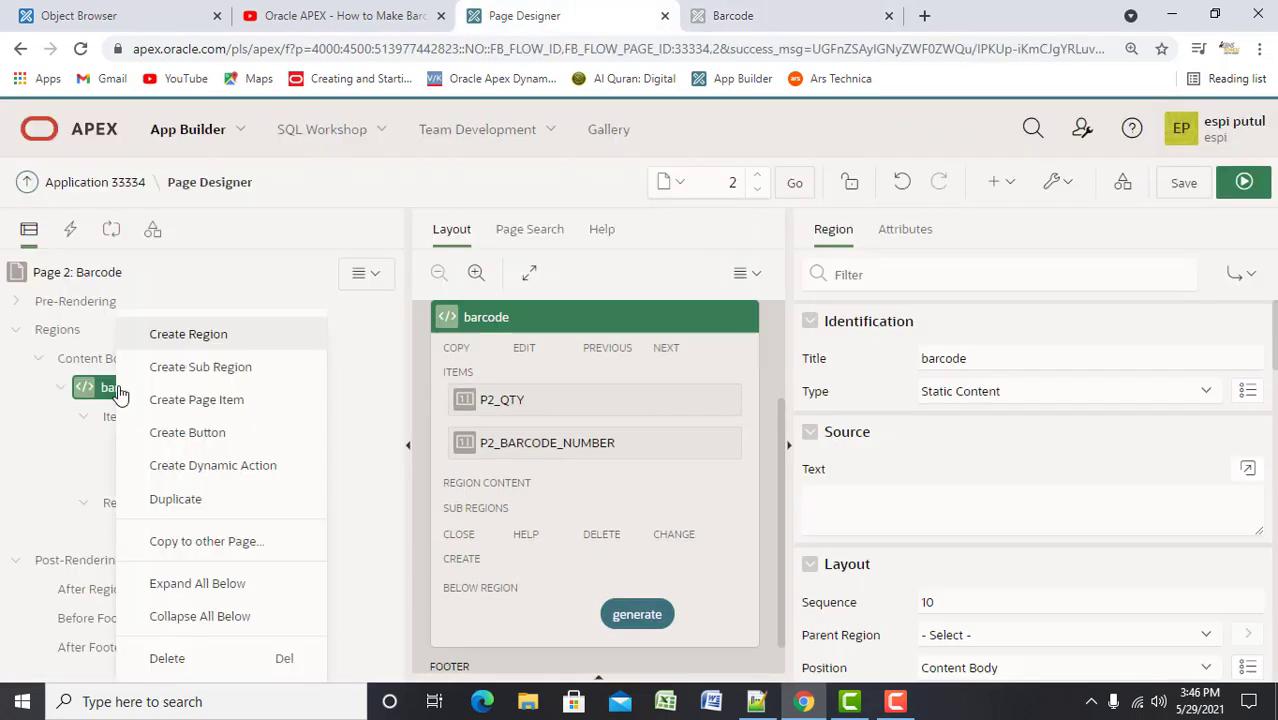
{"action": "left_click", "coordinate": [160, 333]}
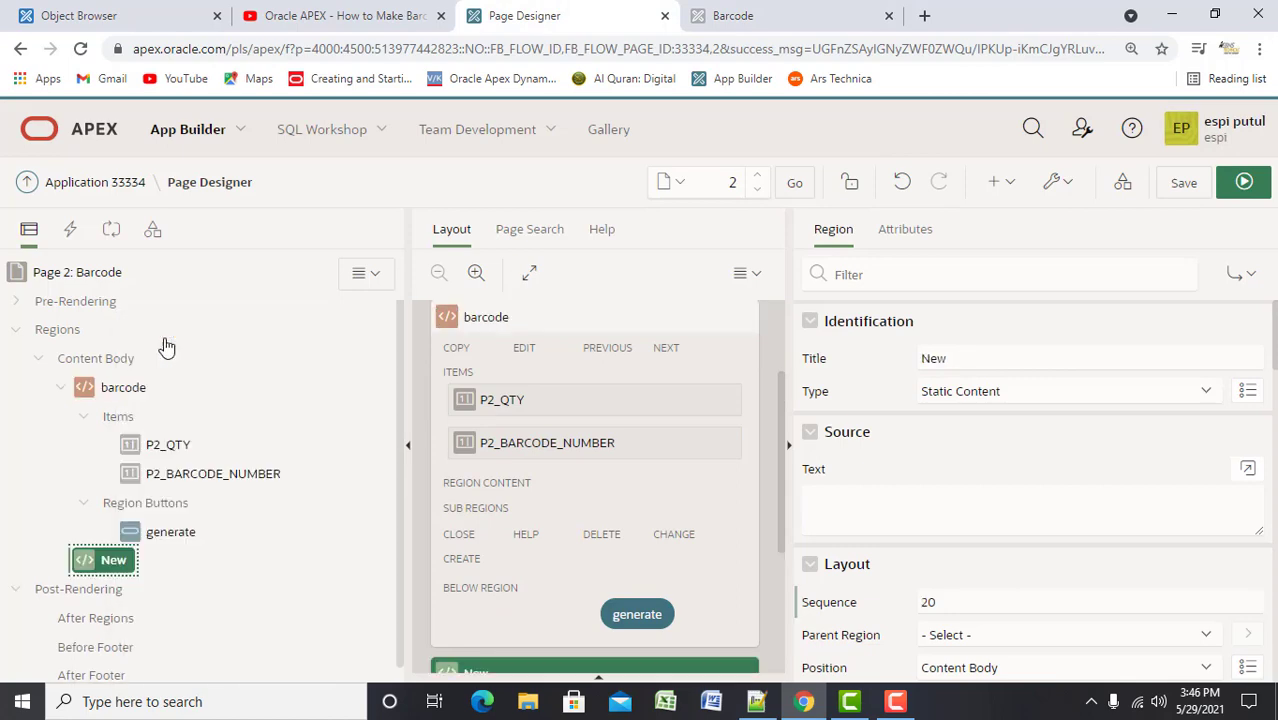
{"action": "left_click", "coordinate": [1096, 390]}
{"action": "scroll", "coordinate": [1070, 337], "scroll_direction": "down", "scroll_amount": 1}
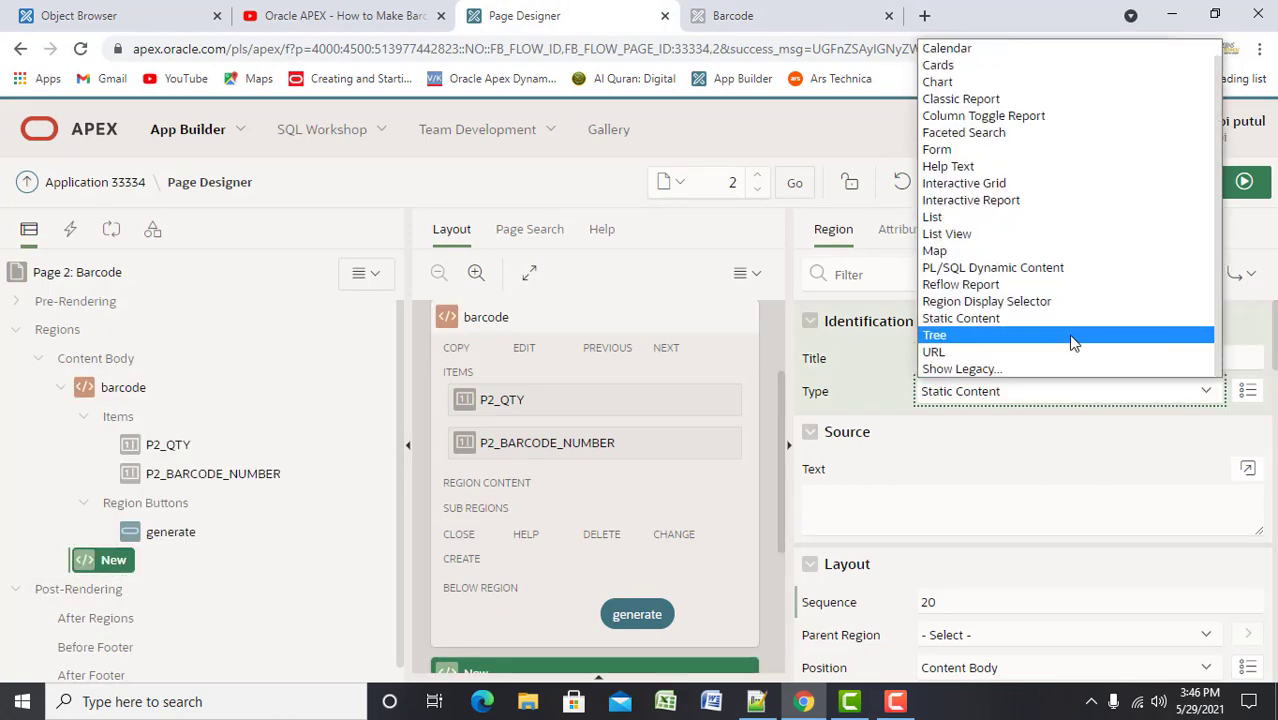
{"action": "left_click", "coordinate": [1044, 284]}
{"action": "left_click", "coordinate": [998, 400]}
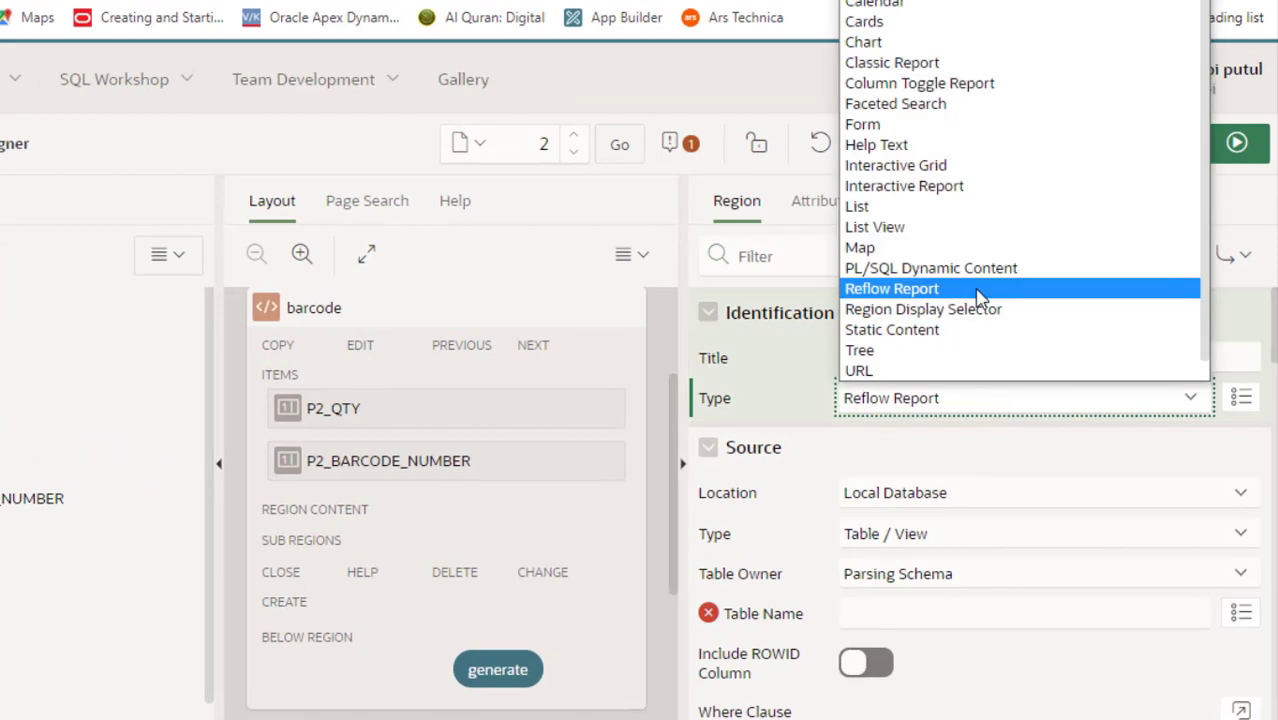
{"action": "left_click", "coordinate": [973, 272]}
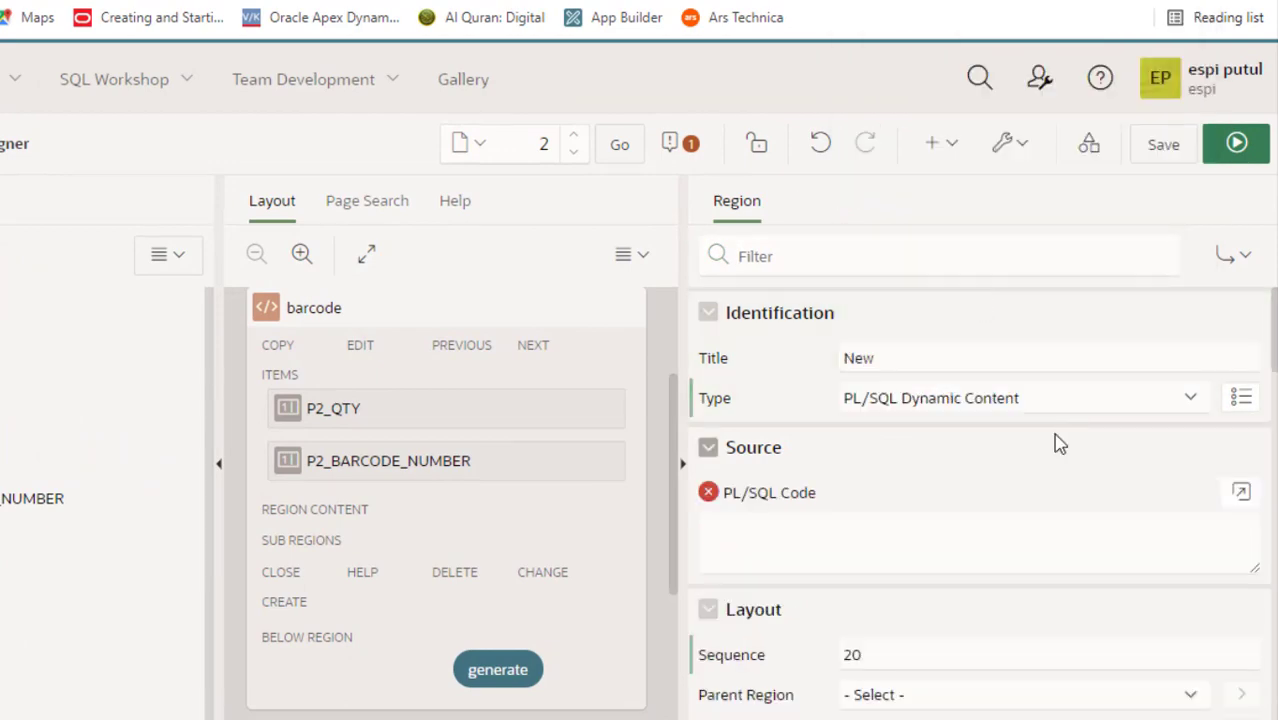
Paste the barcode loop code from Notepad++ into the region's code and save.
{"action": "left_click", "coordinate": [1241, 491]}
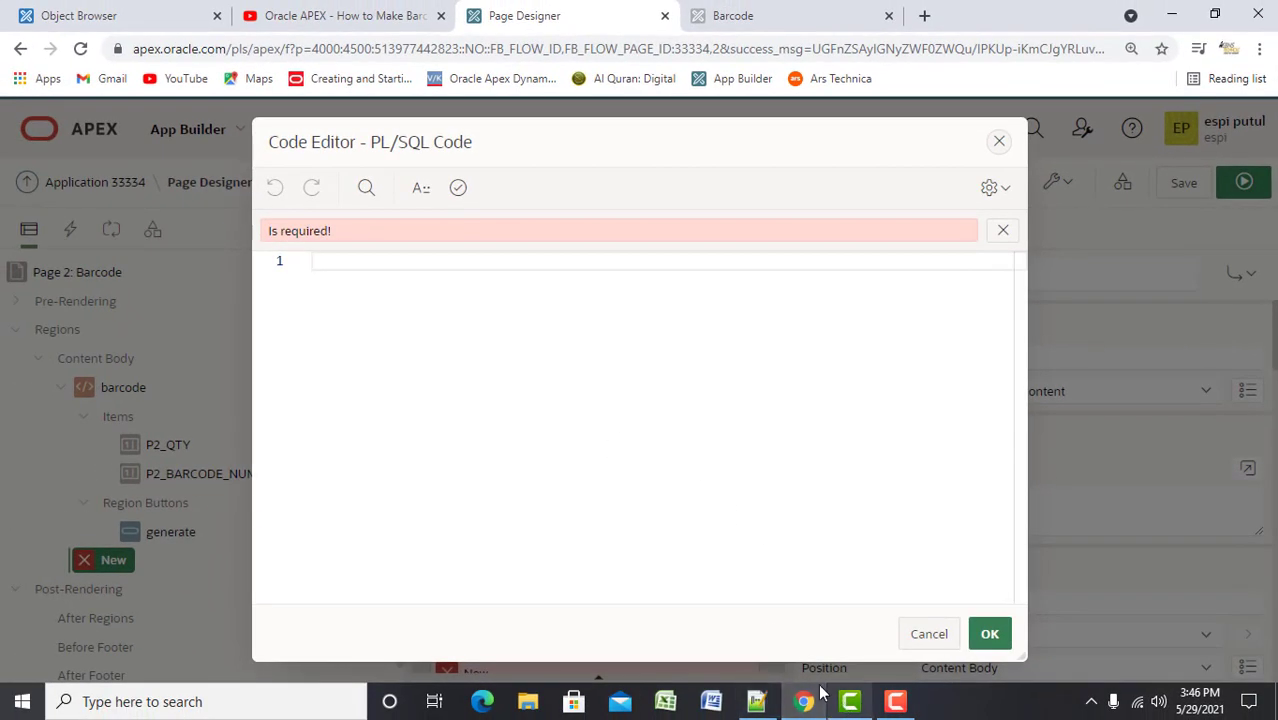
{"action": "key", "text": "alt+Tab"}
{"action": "left_click_drag", "start_coordinate": [727, 544], "coordinate": [617, 544]}
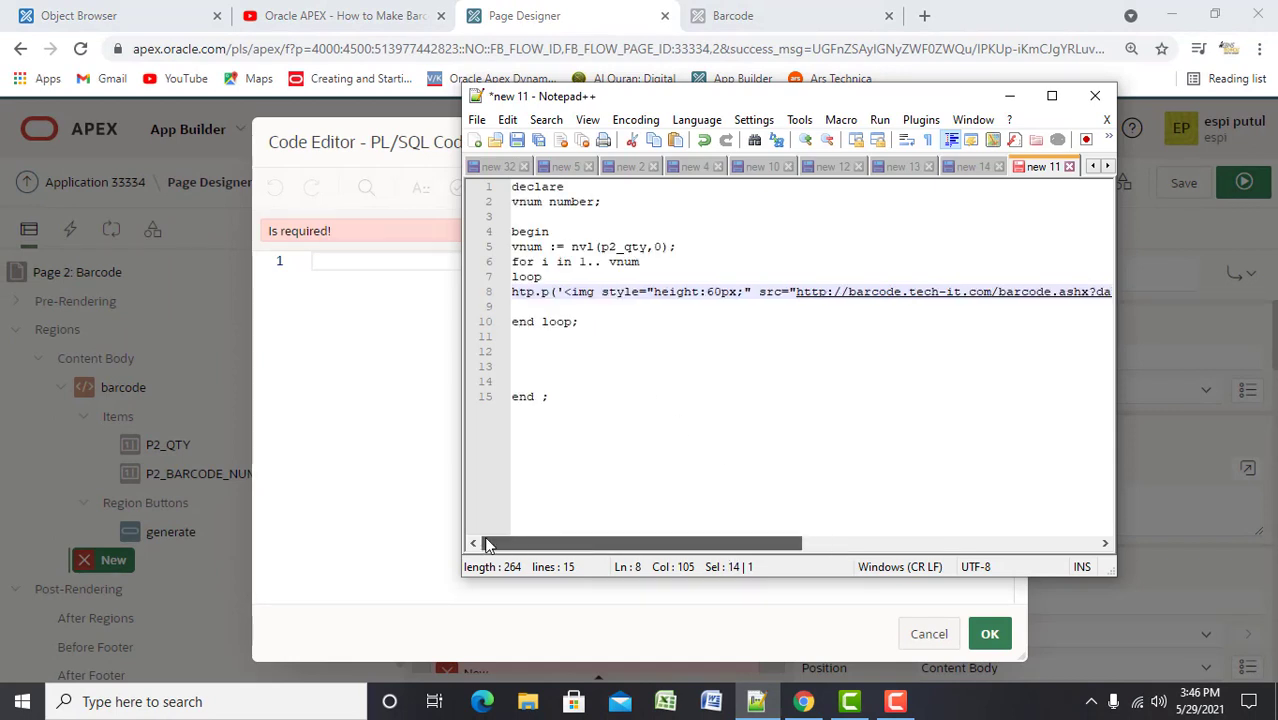
{"action": "left_click_drag", "start_coordinate": [645, 411], "coordinate": [452, 187]}
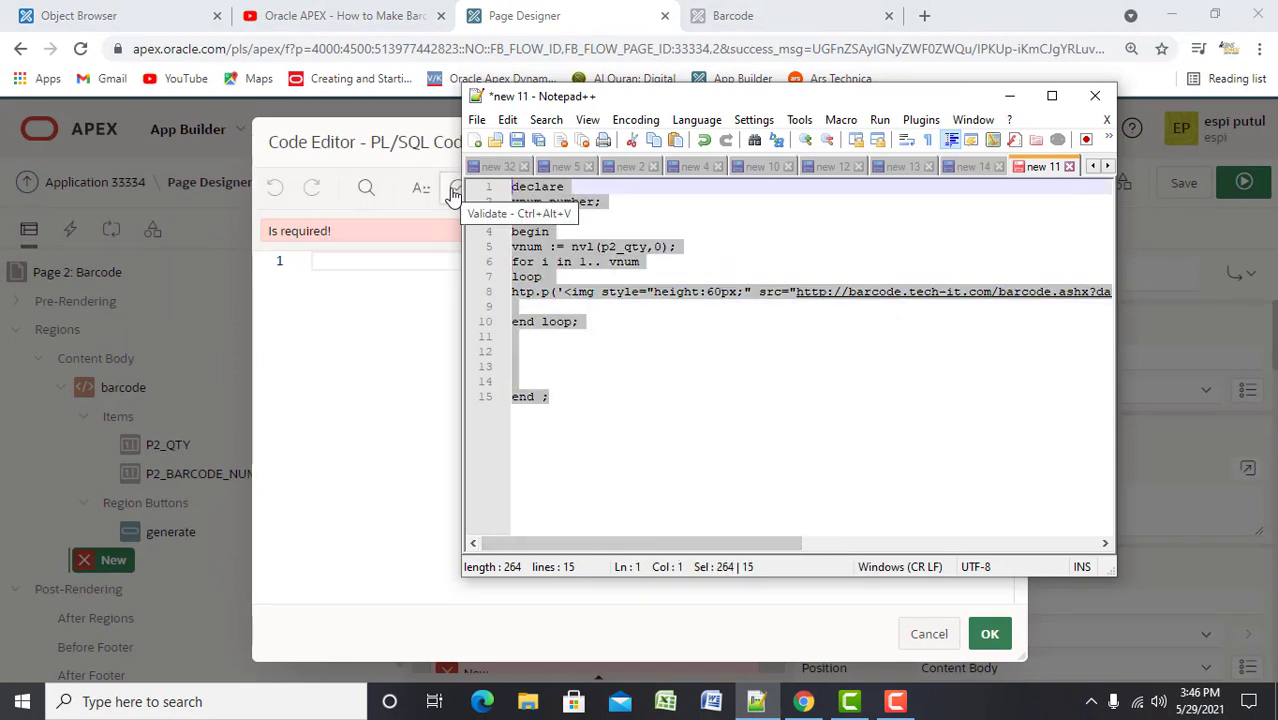
{"action": "left_click", "coordinate": [812, 701]}
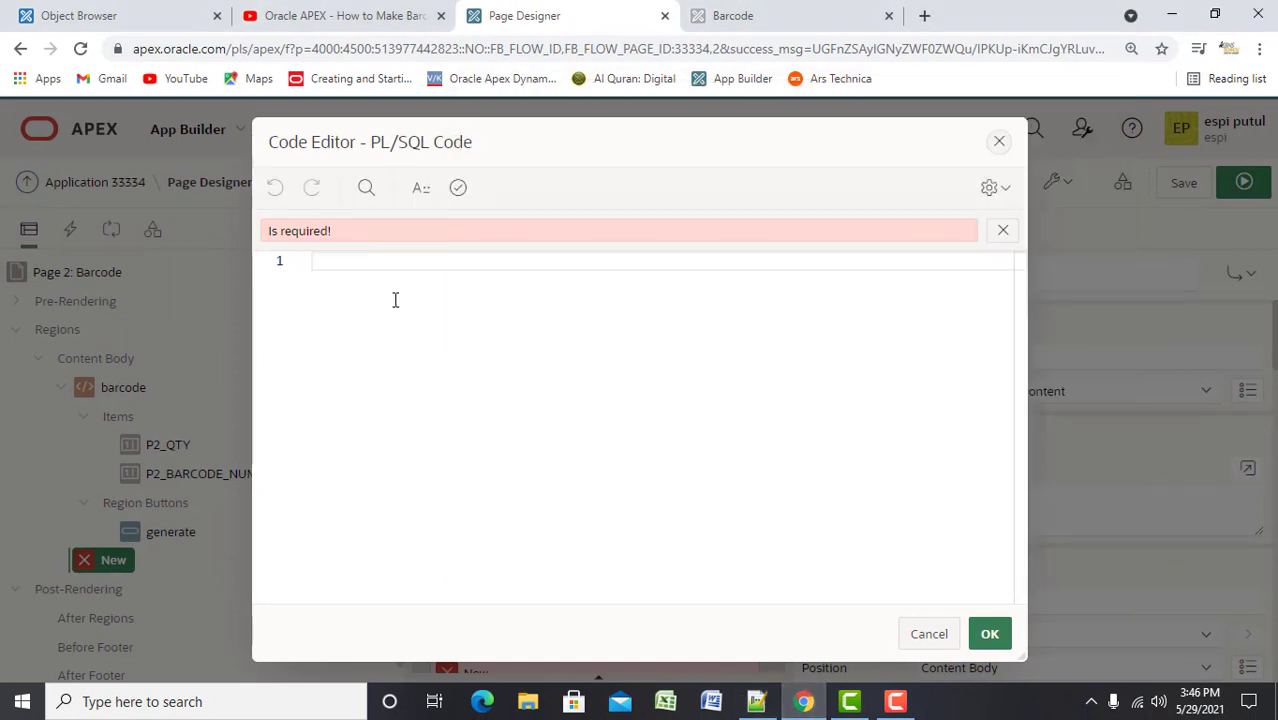
{"action": "key", "text": "ctrl+v"}
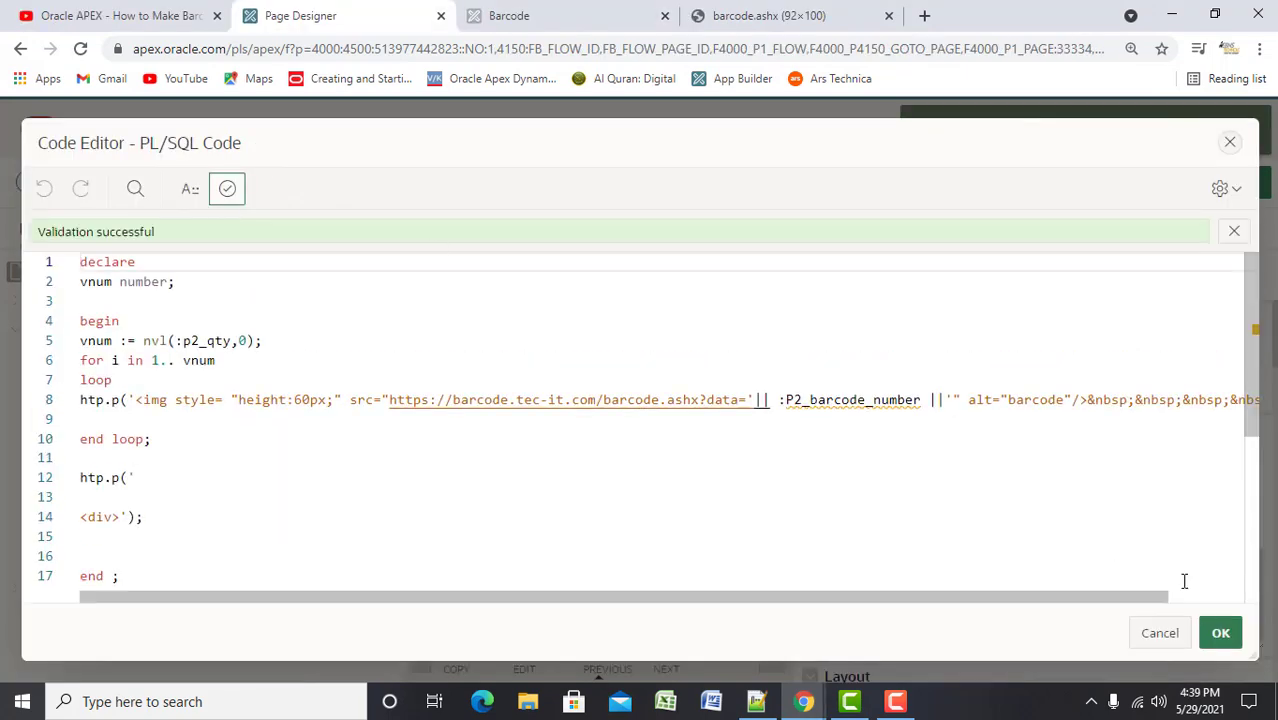
{"action": "left_click", "coordinate": [1220, 632]}
{"action": "left_click", "coordinate": [1184, 182]}
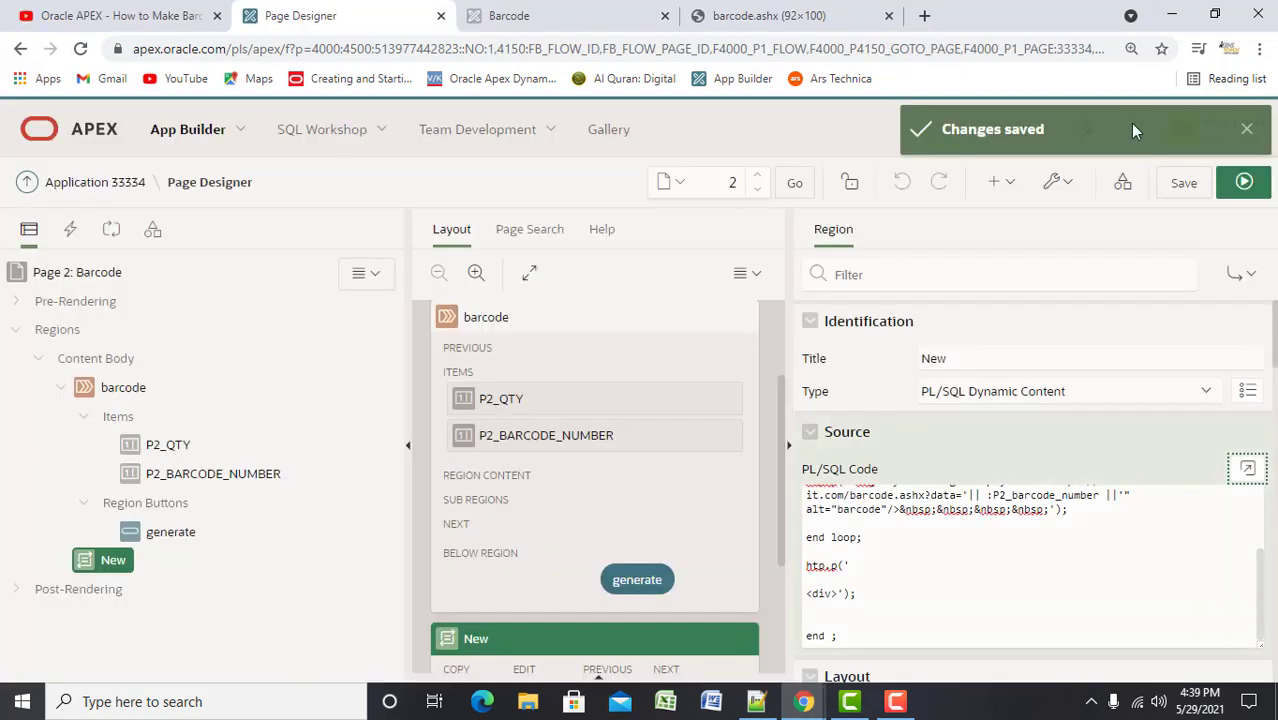
{"action": "left_click", "coordinate": [1245, 185]}
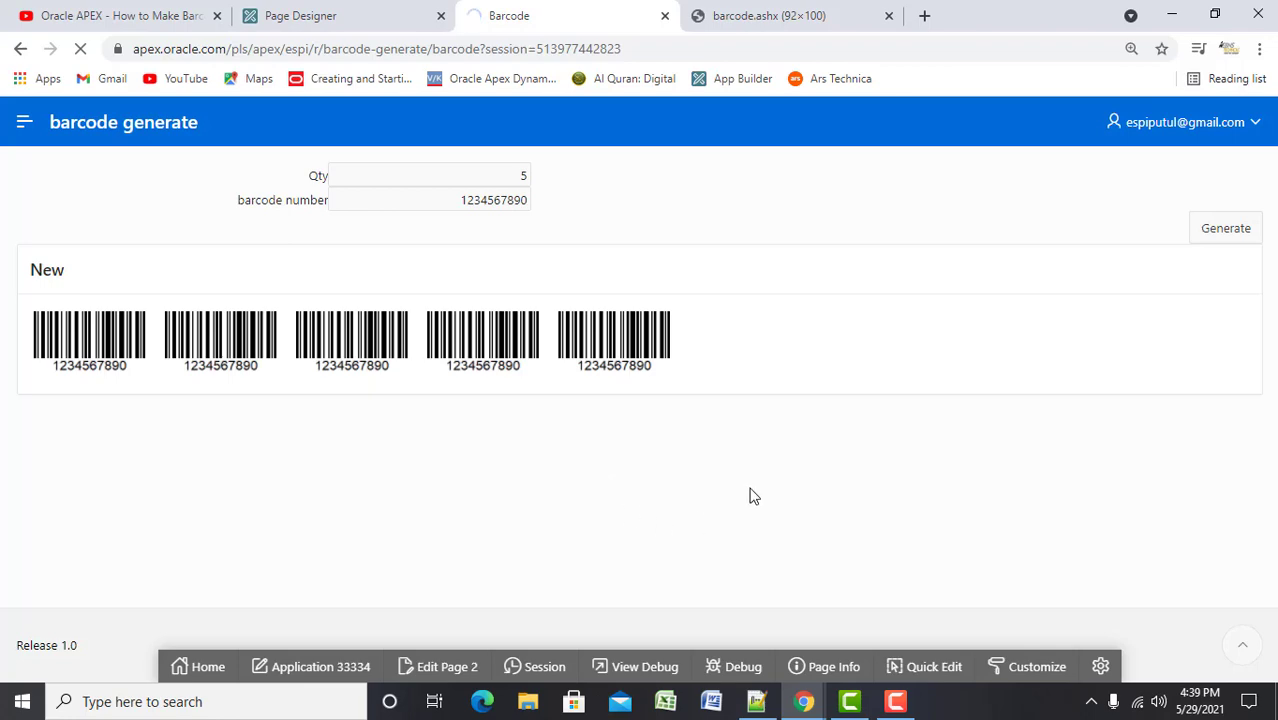
{"action": "left_click", "coordinate": [888, 15]}
{"action": "left_click", "coordinate": [515, 172]}
{"action": "type", "text": "10"}
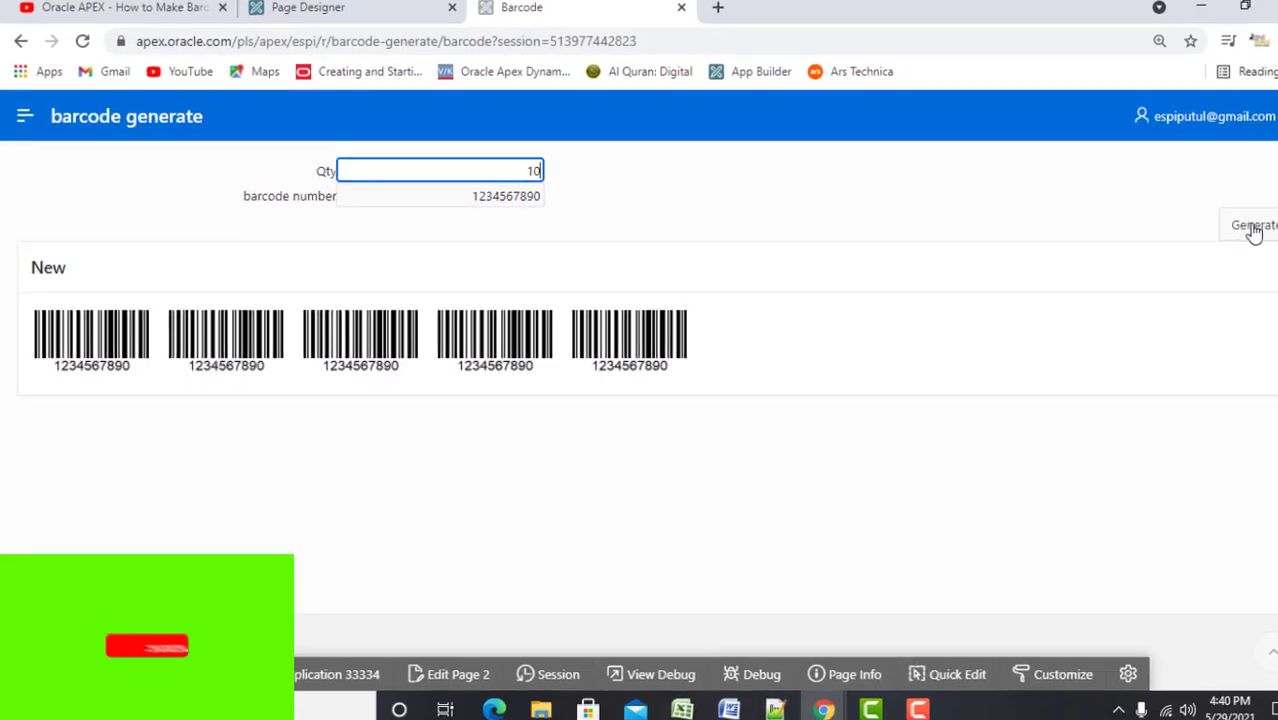
{"action": "left_click", "coordinate": [1213, 240]}
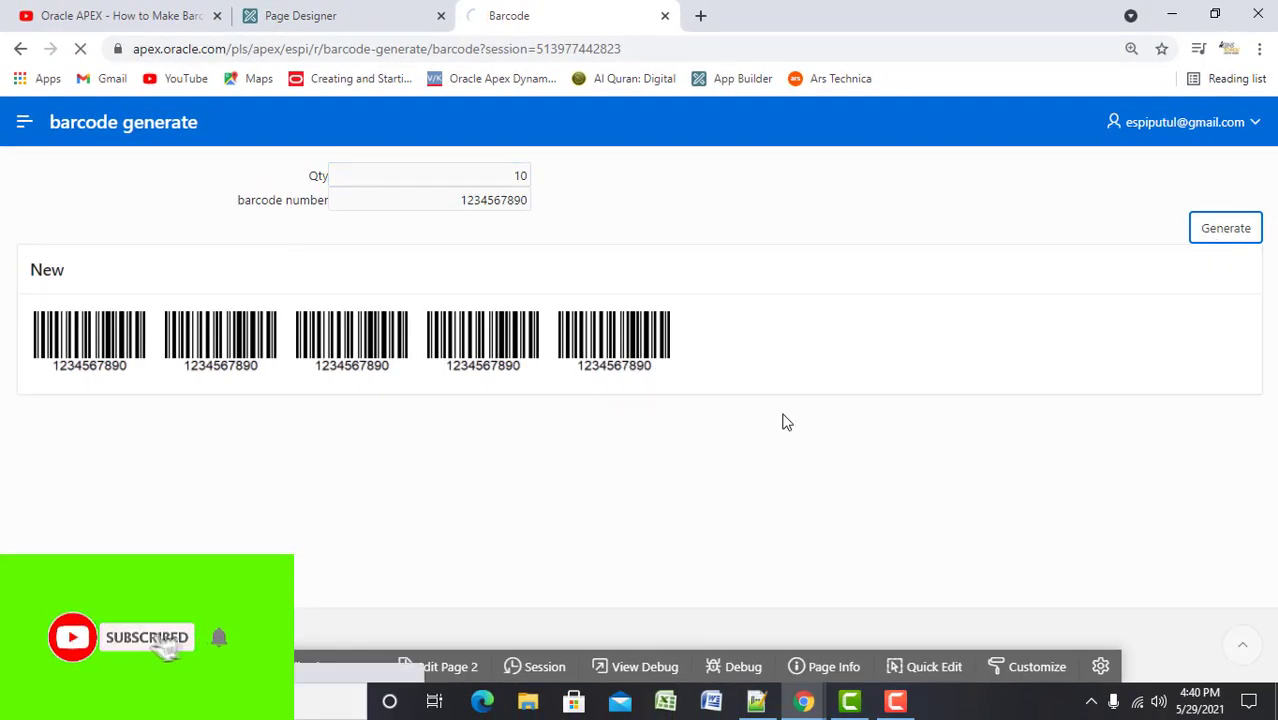
{"action": "double_click", "coordinate": [527, 176]}
{"action": "type", "text": "20"}
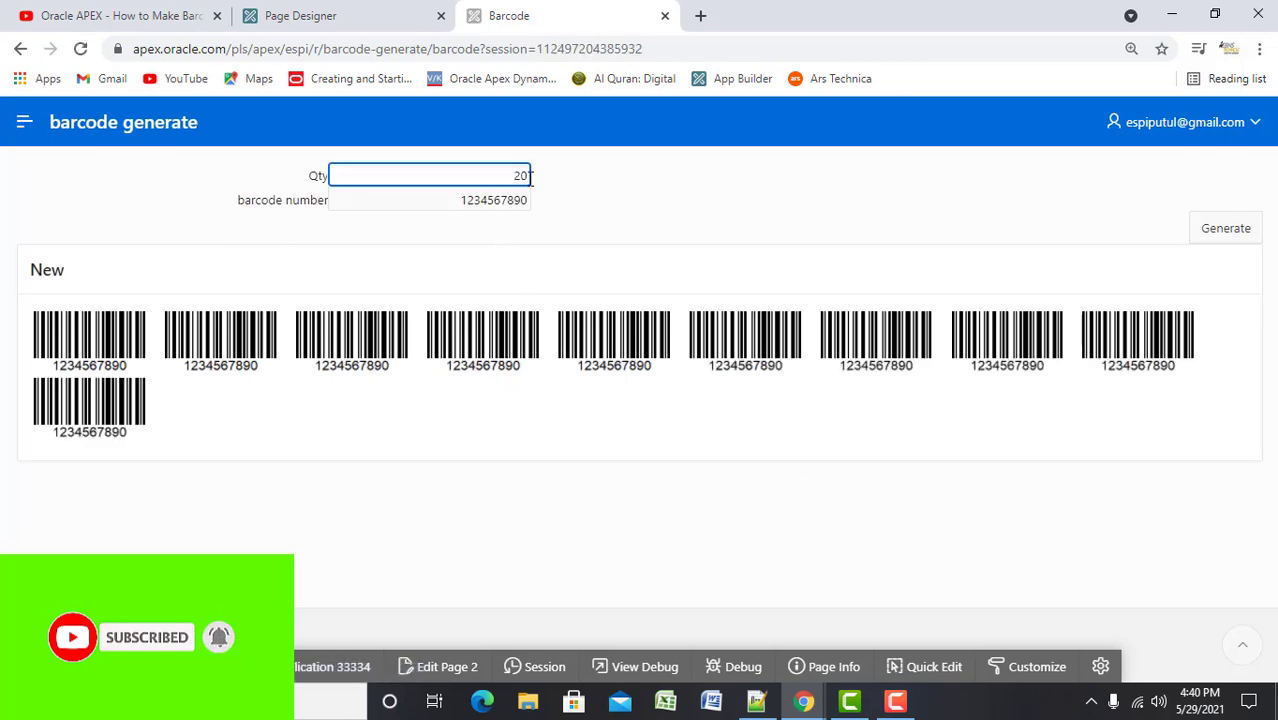
{"action": "left_click", "coordinate": [1213, 240]}
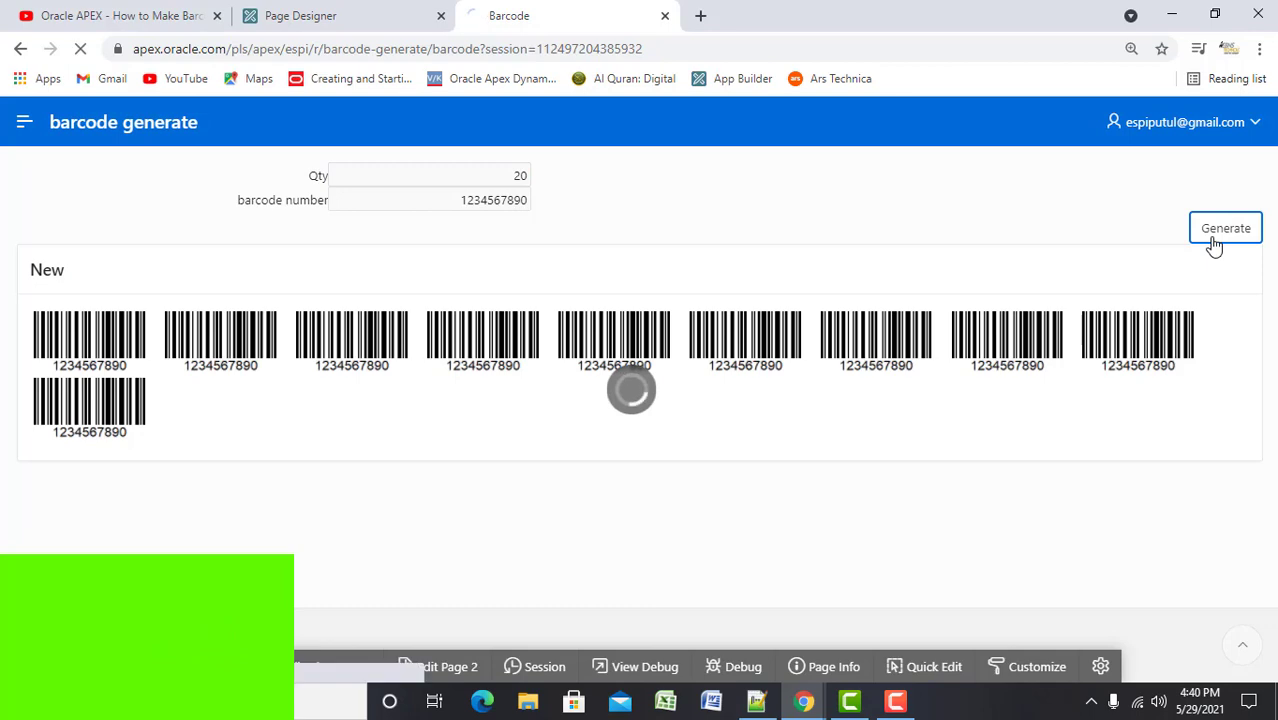